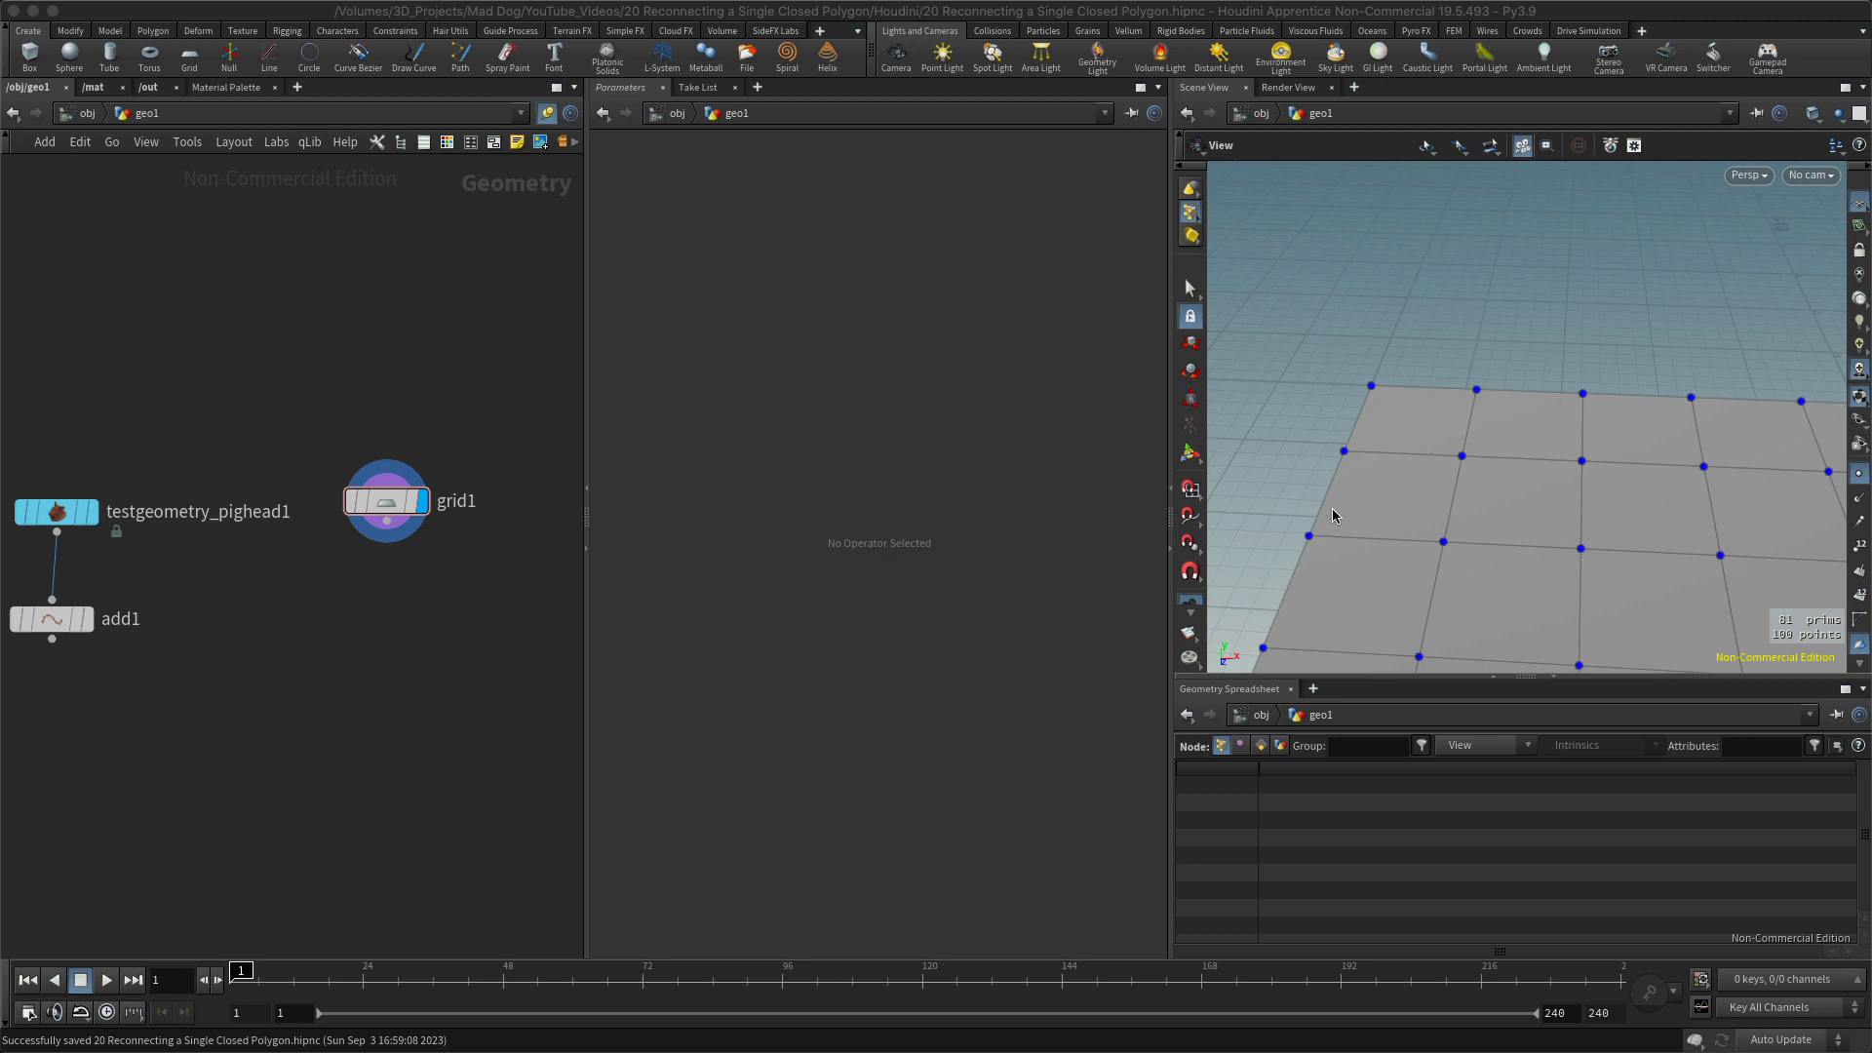
Append an Add node below grid1, connected to its output.
drag(1533, 503, 1517, 508)
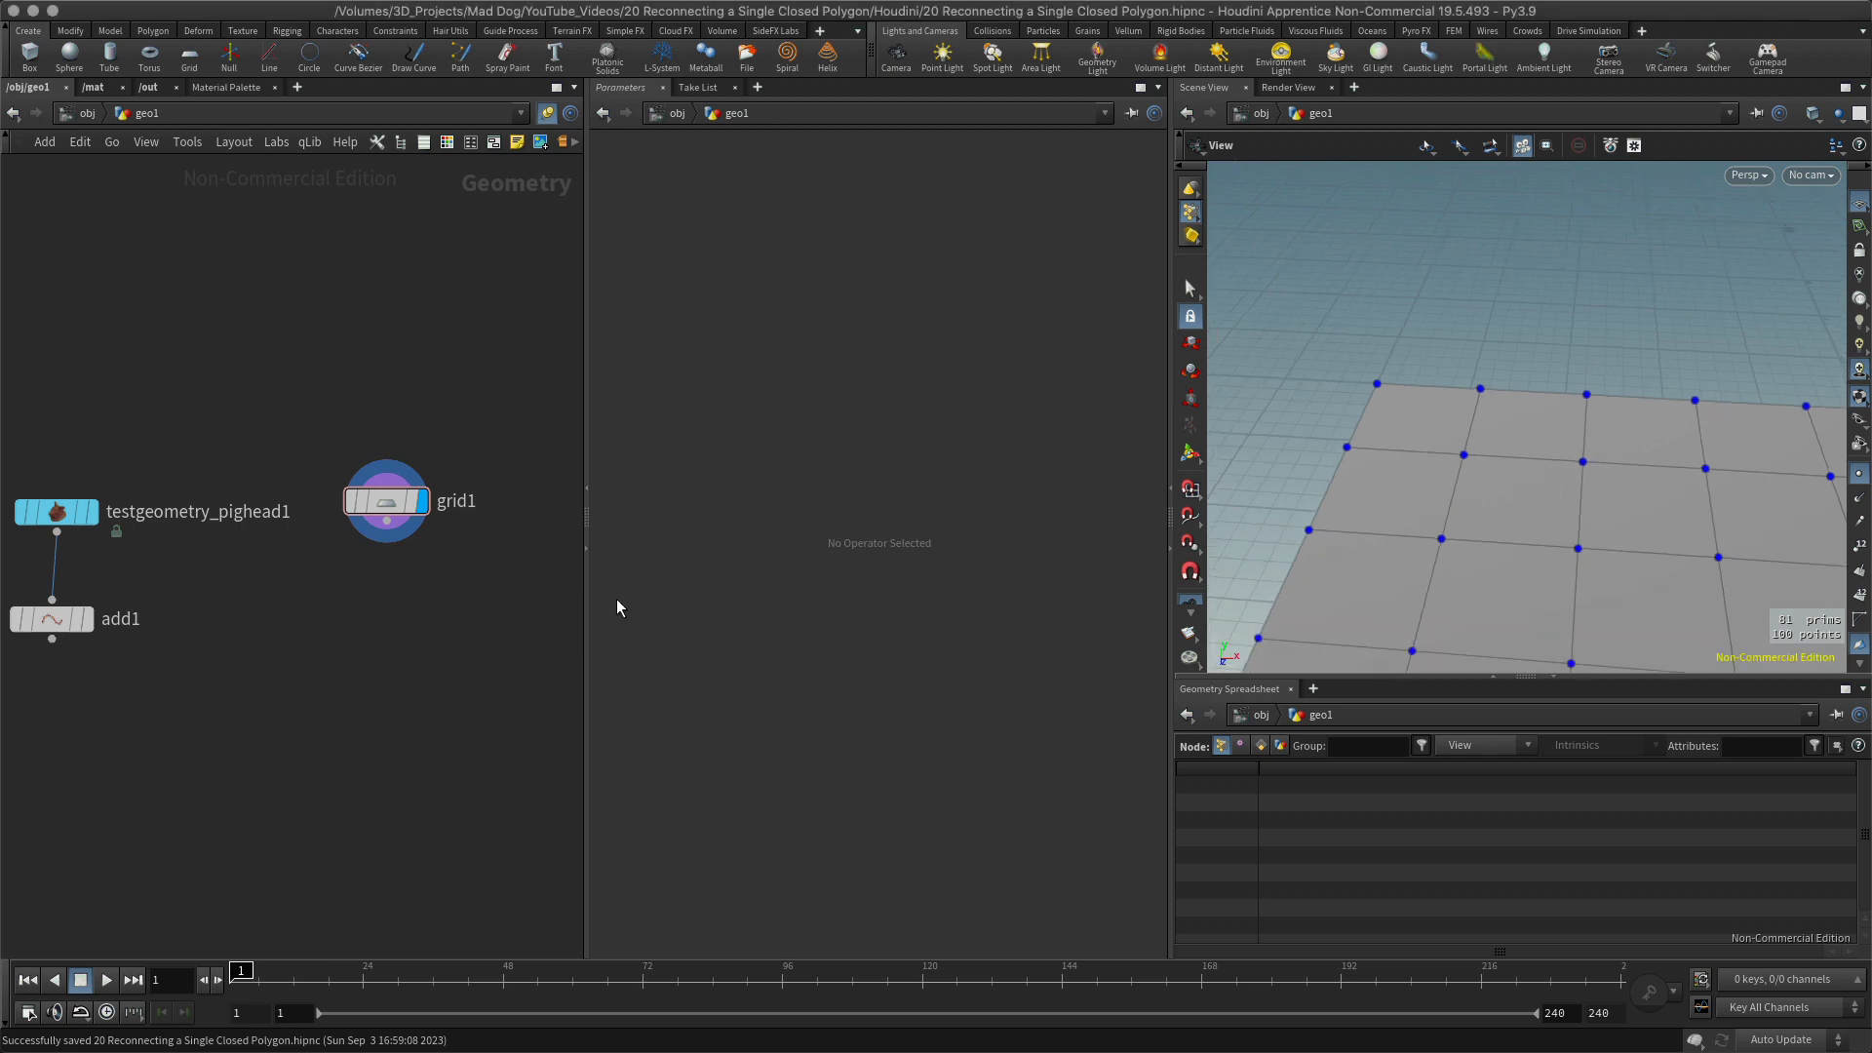
click(385, 503)
key(Tab)
text(add)
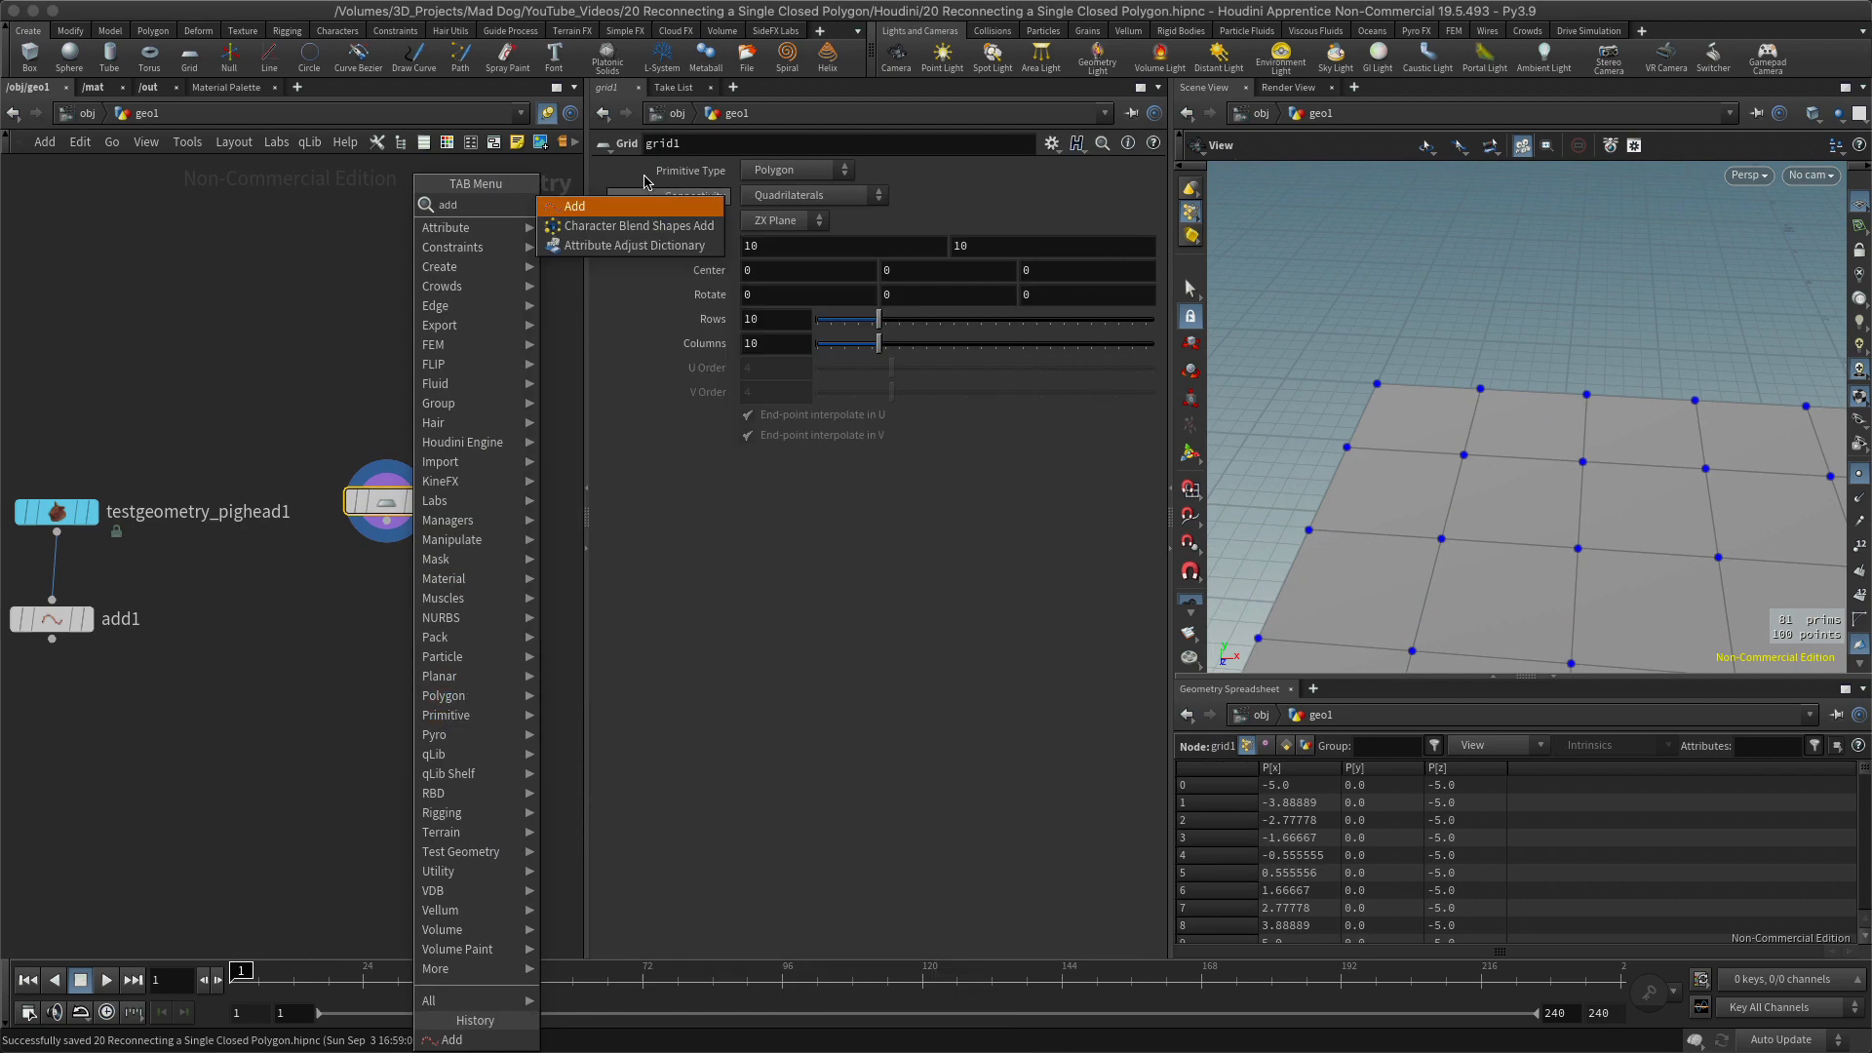
click(611, 208)
click(410, 630)
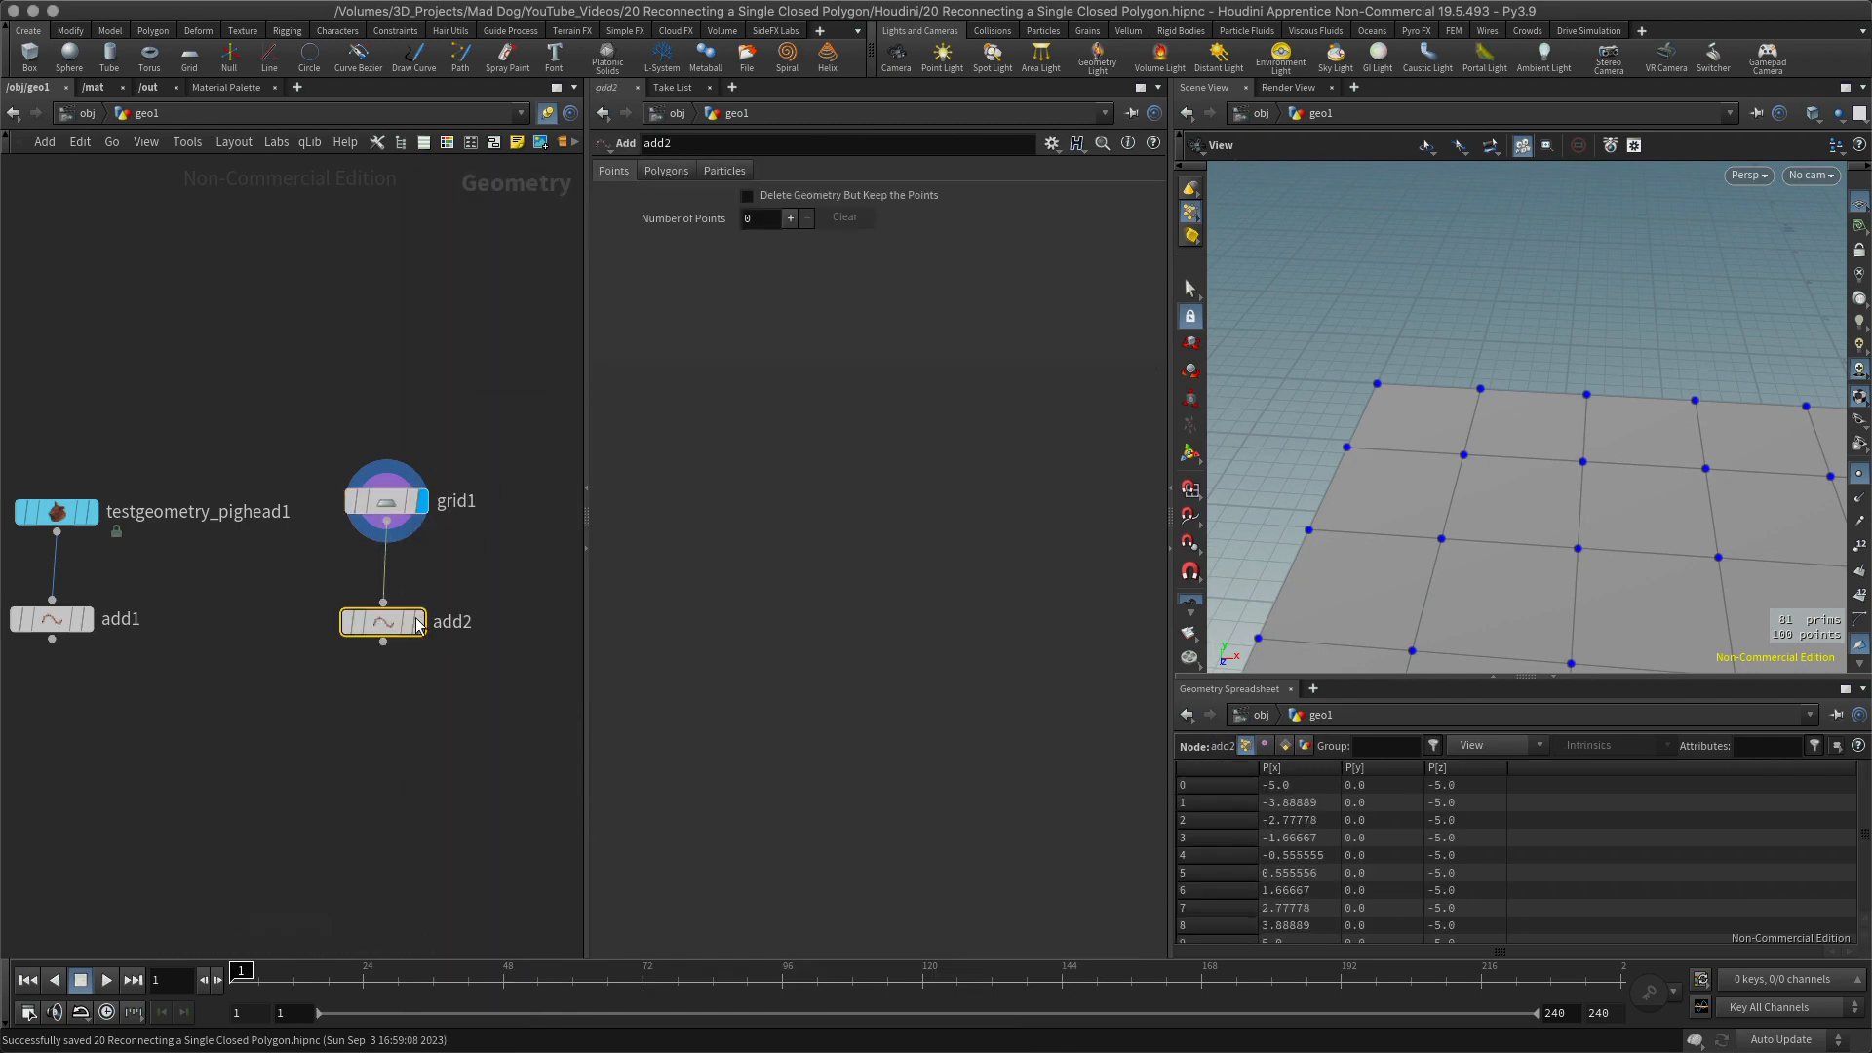
Display the new Add node and make it delete the geometry but keep the points.
click(755, 197)
drag(1662, 422, 1561, 452)
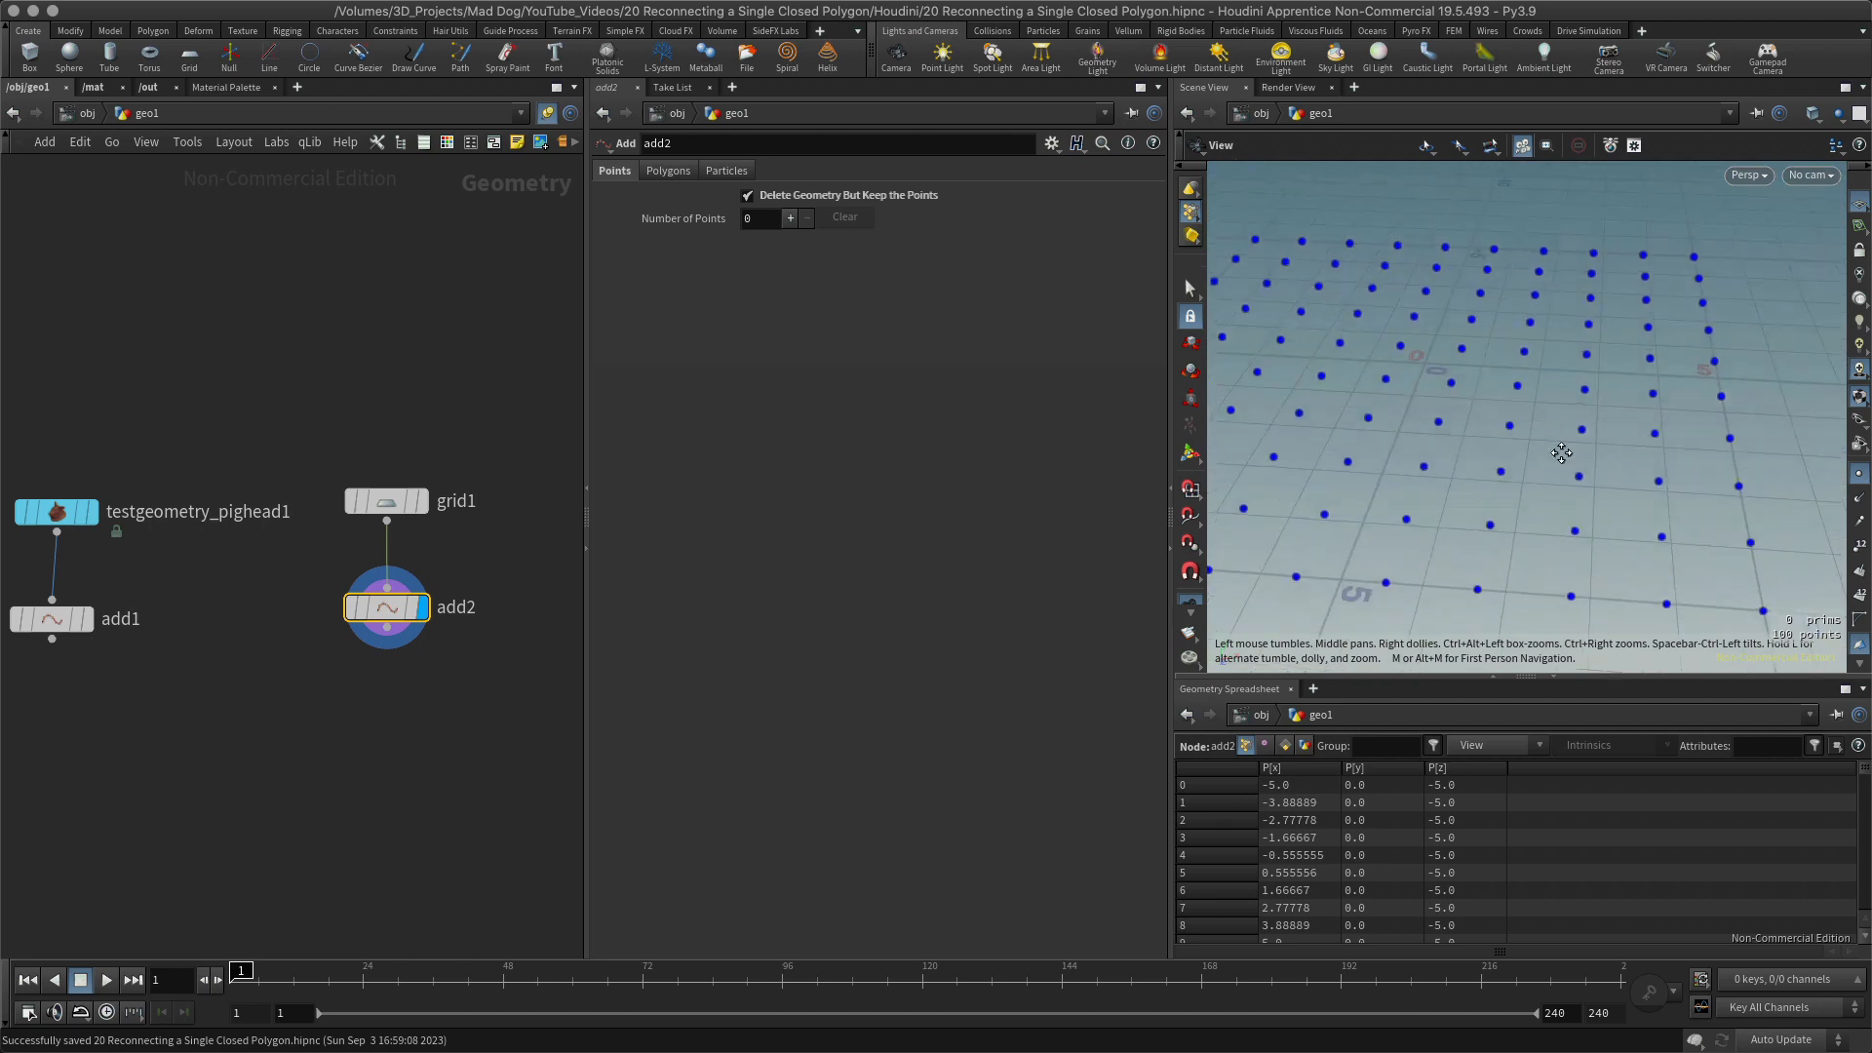
middle_drag(1297, 268, 1477, 488)
middle_drag(1601, 529, 1416, 317)
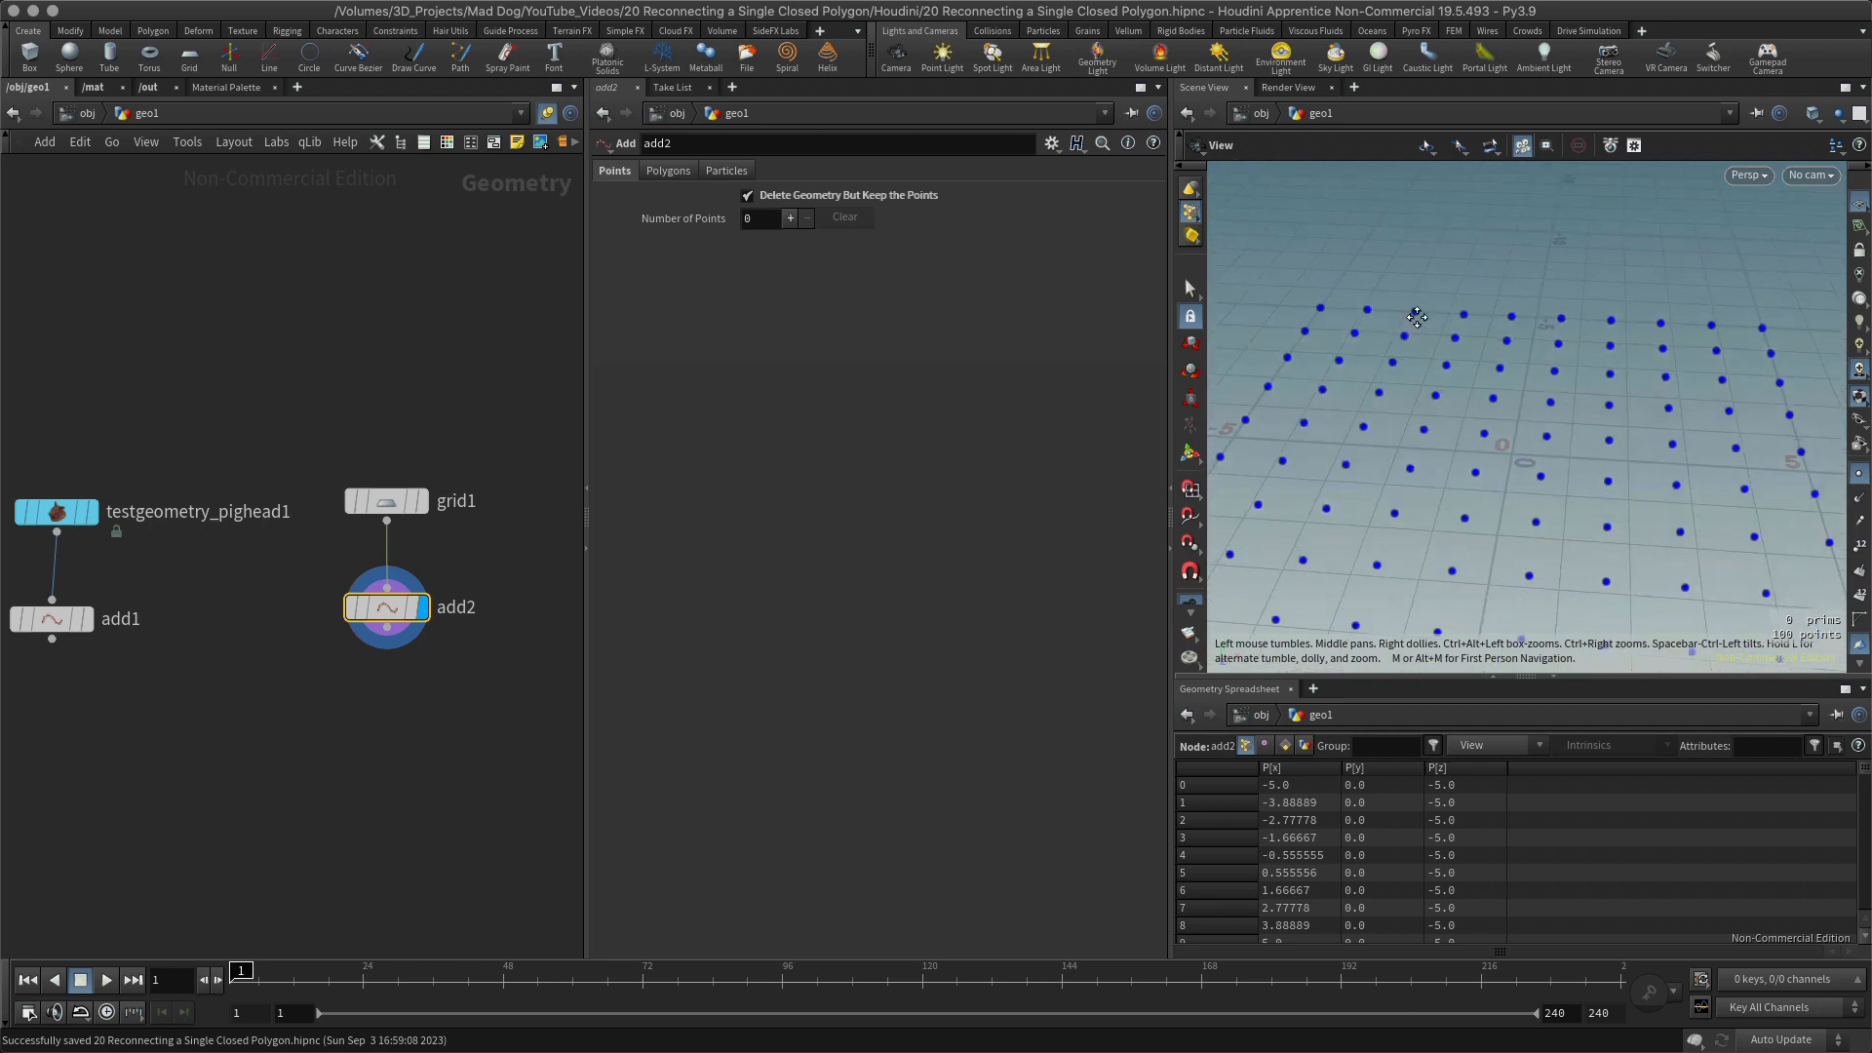
Create another Add node below add2, connect it to add2's output and display it.
key(Tab)
text(add)
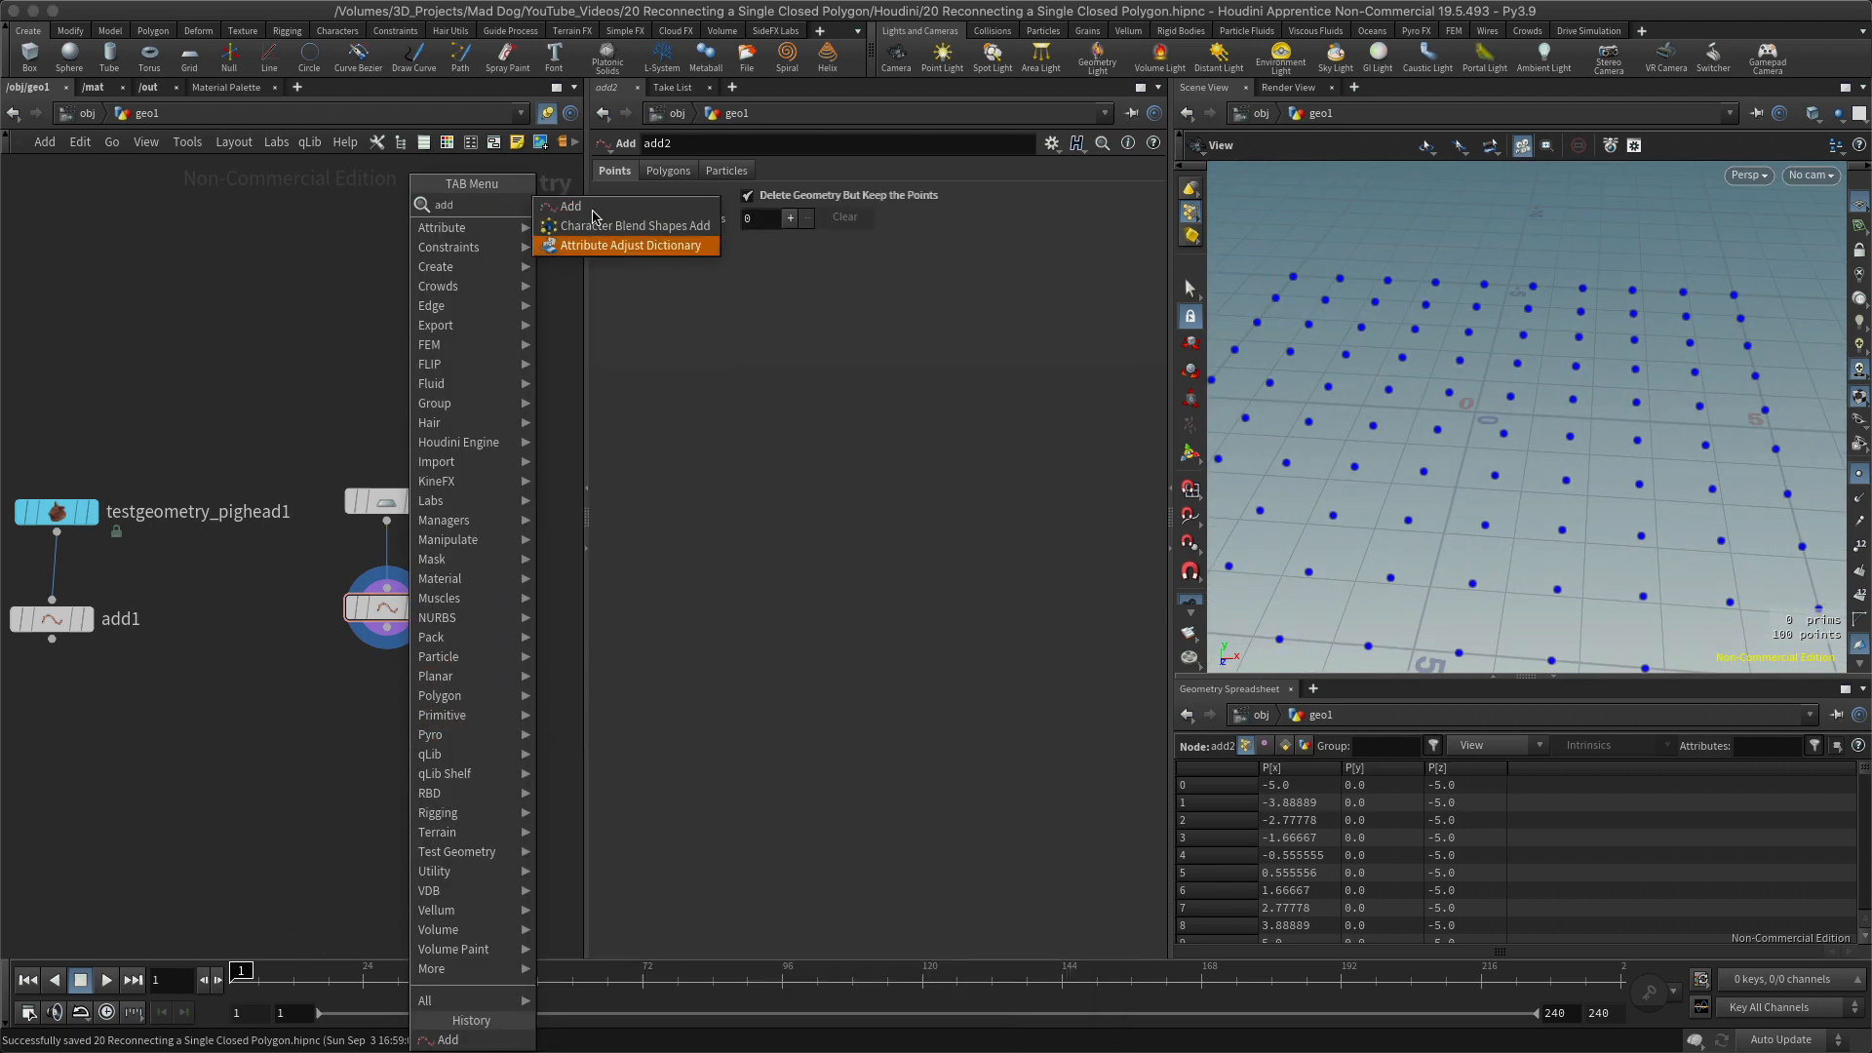
click(583, 207)
click(383, 704)
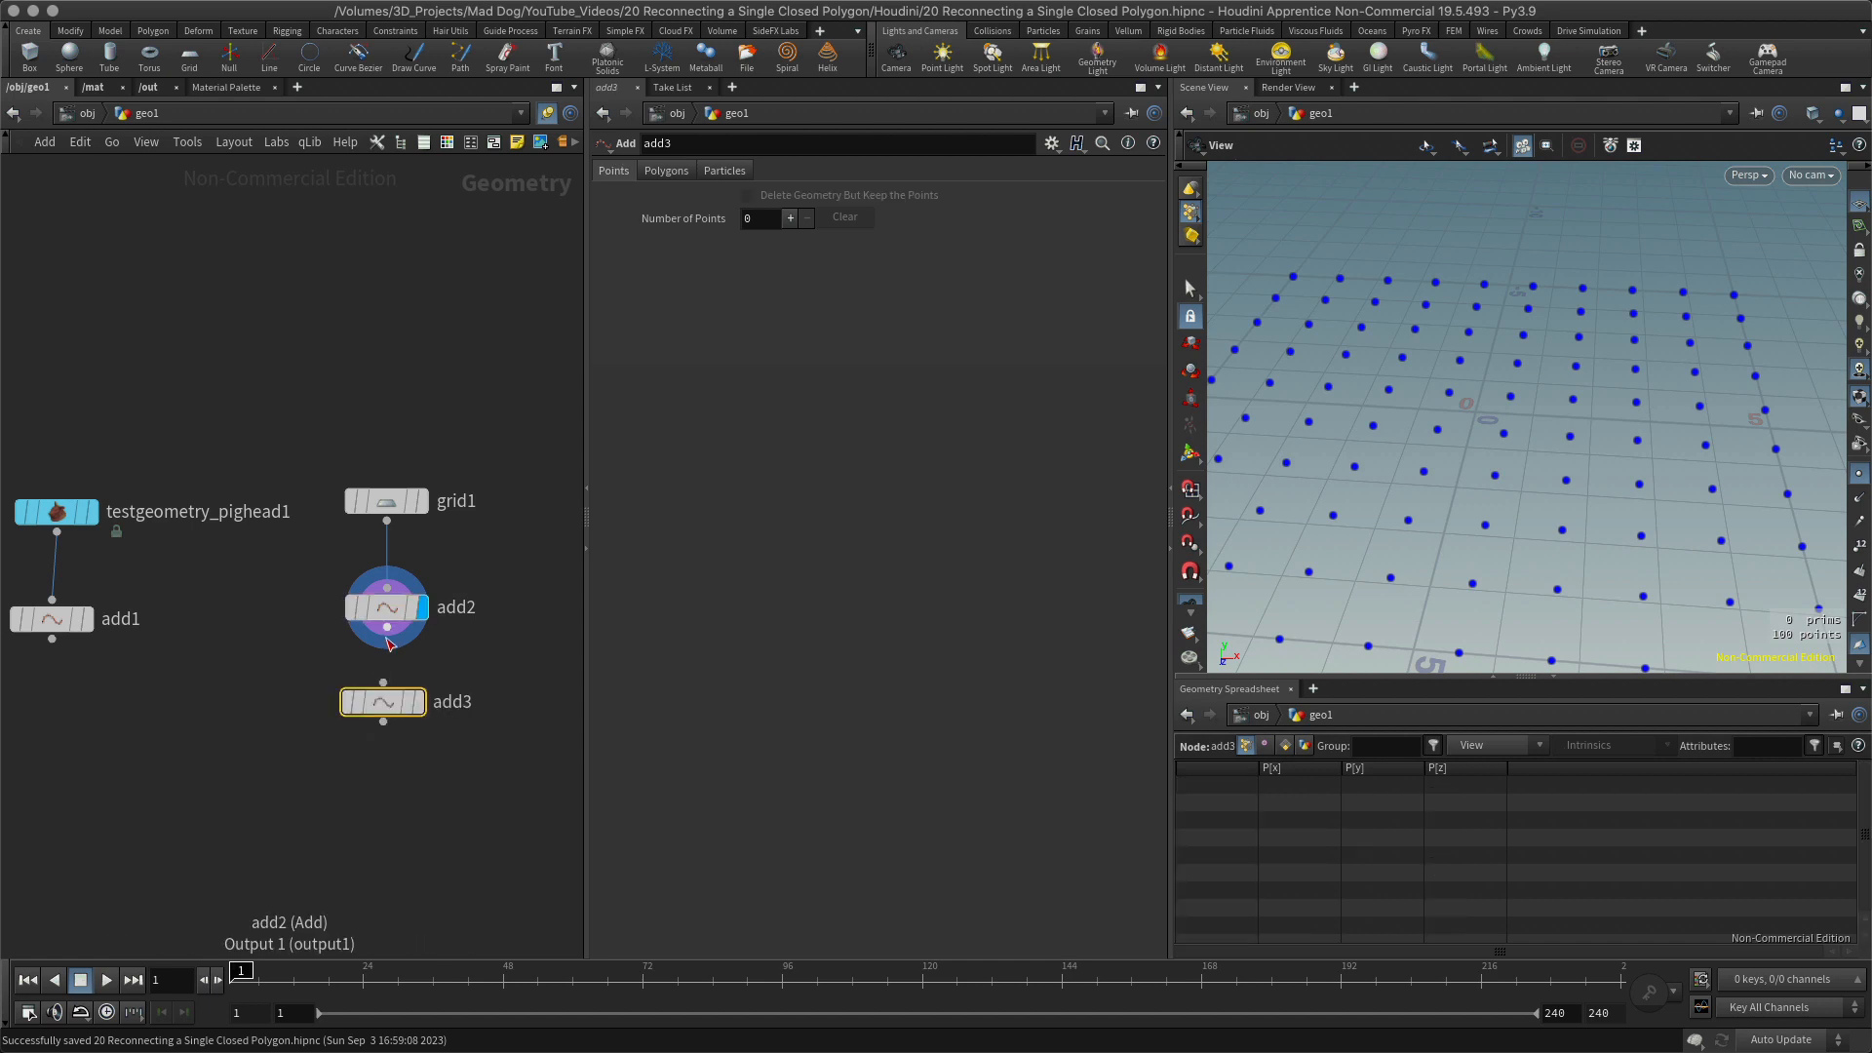
click(418, 703)
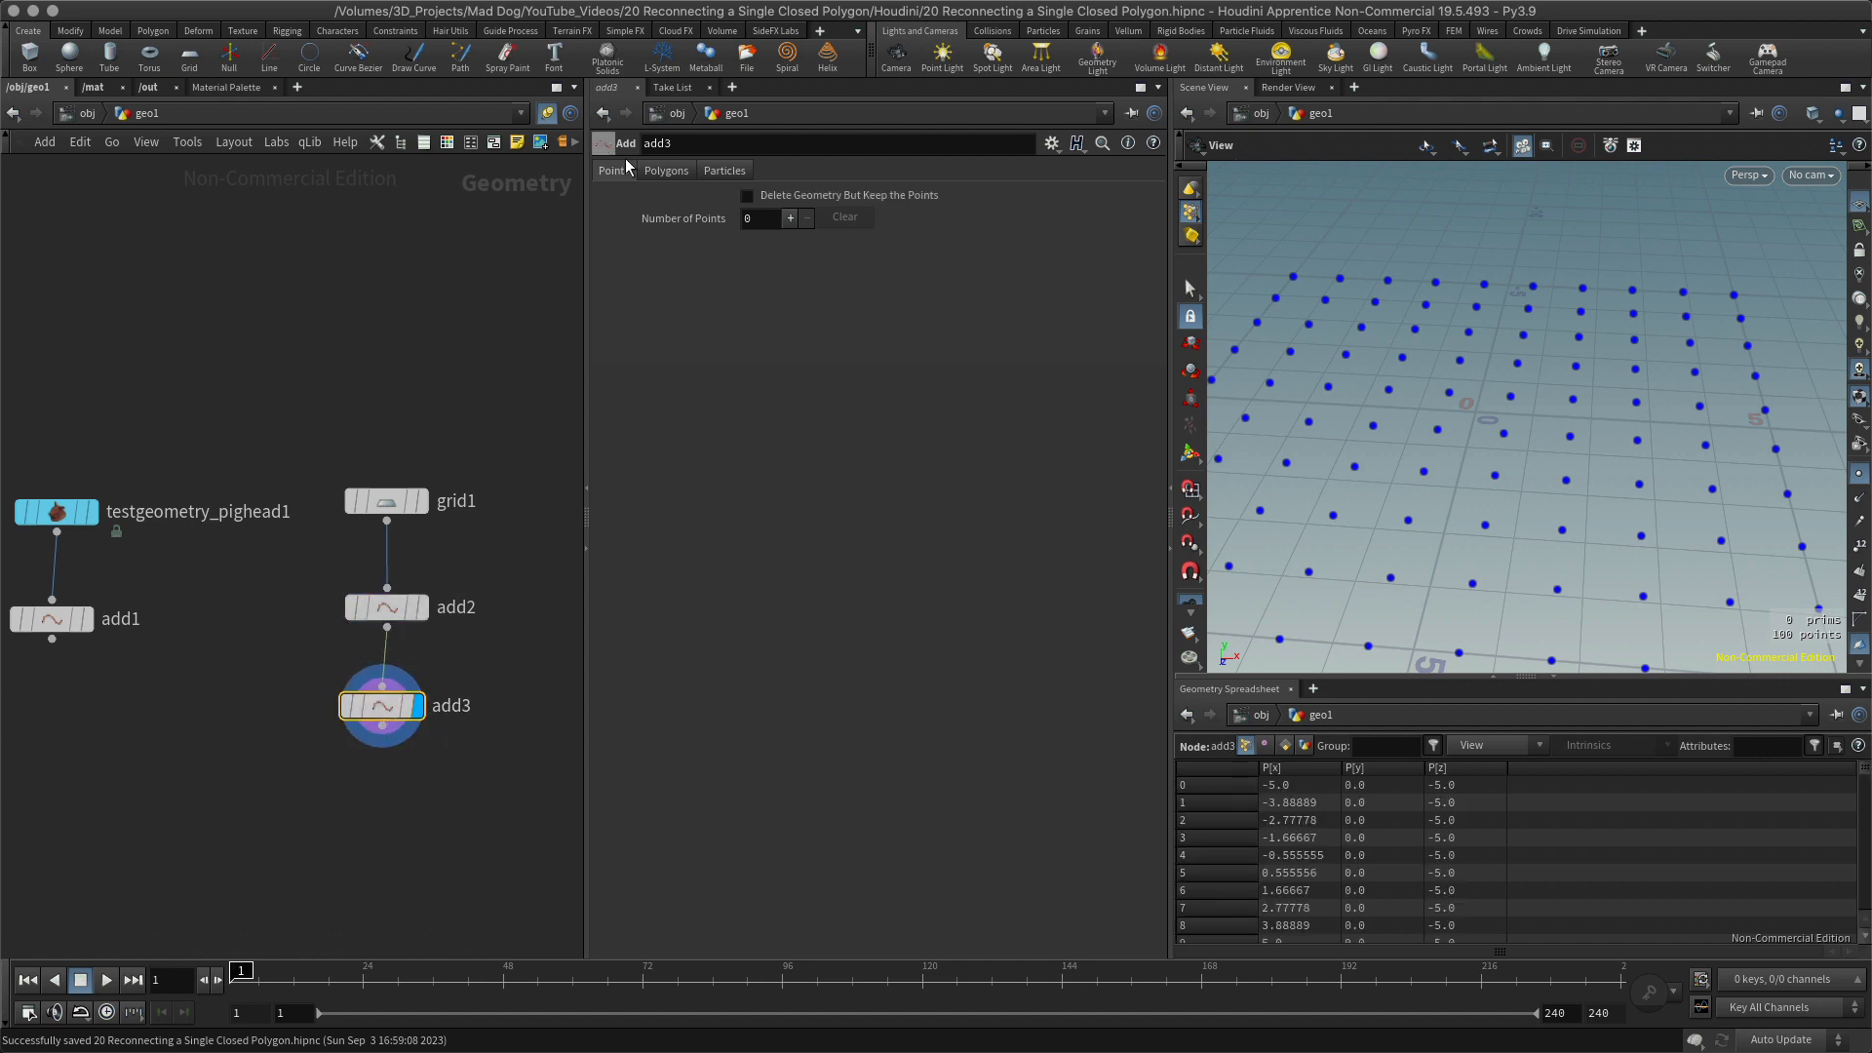
Set add3 to generate polygons by group instead of by pattern.
click(673, 171)
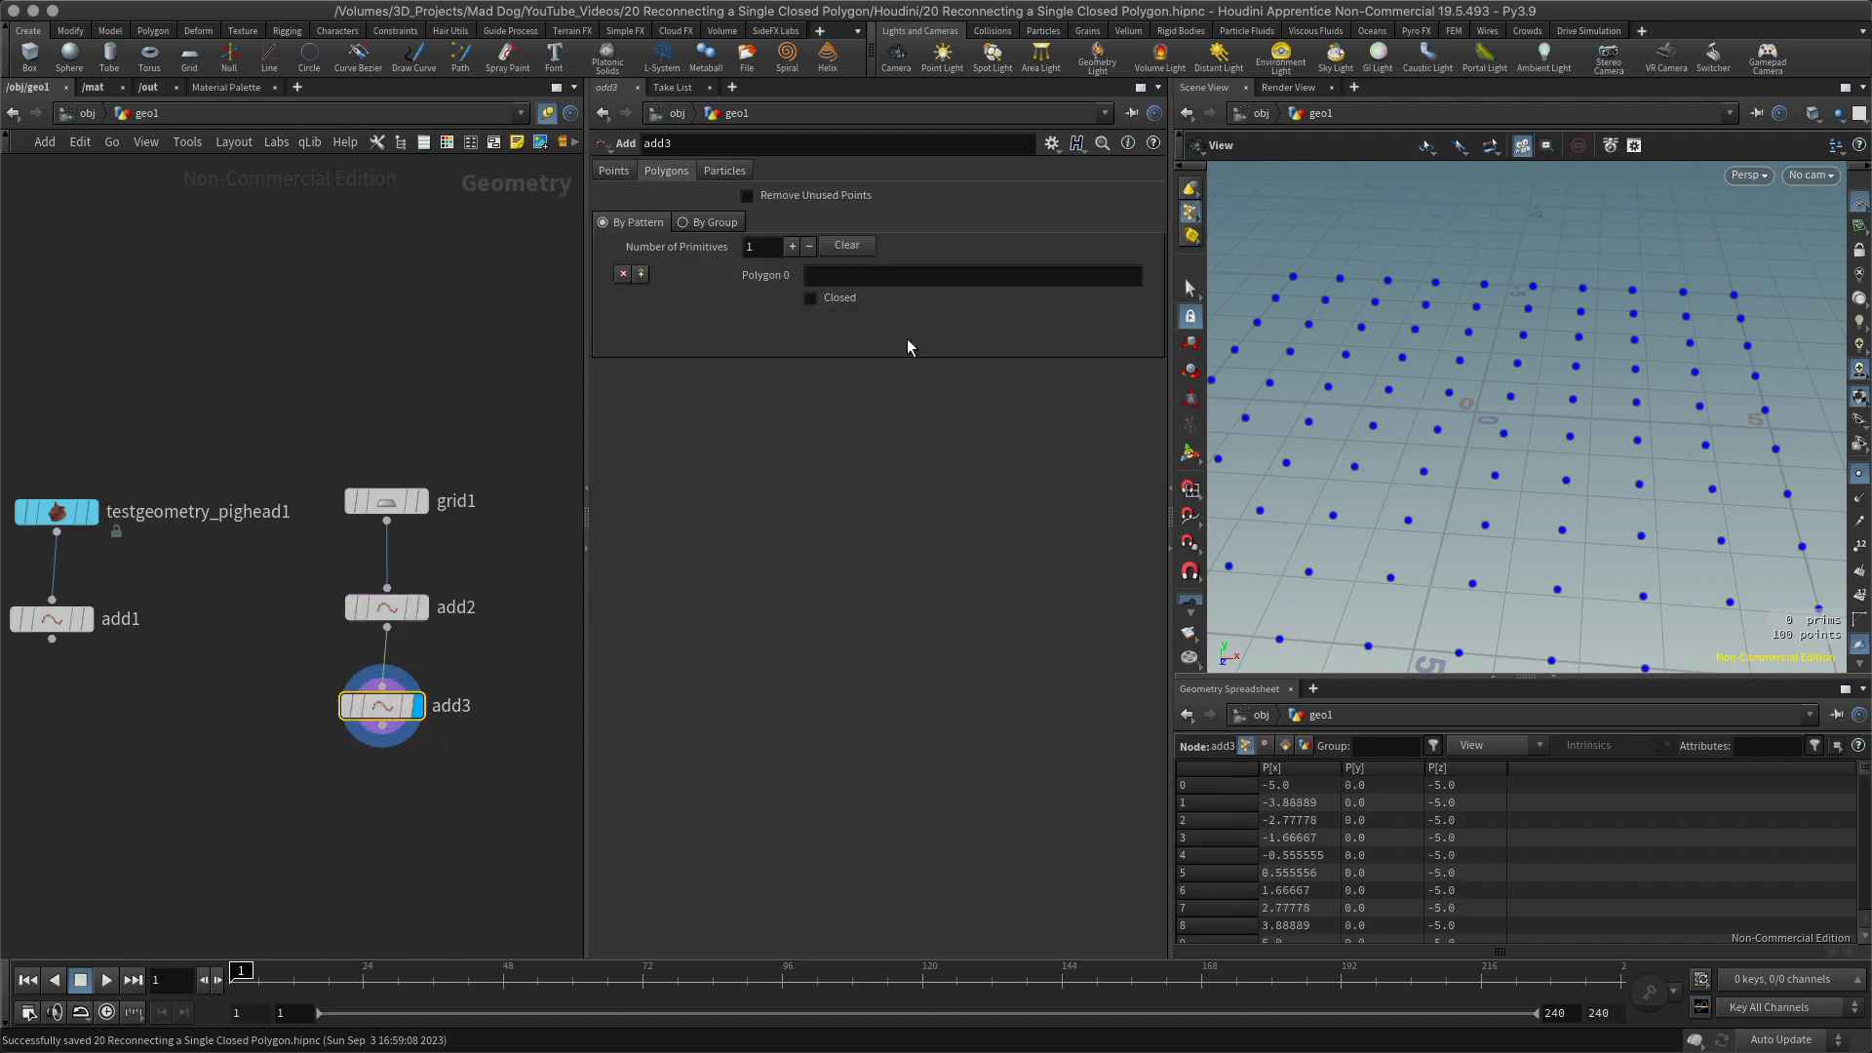
click(714, 222)
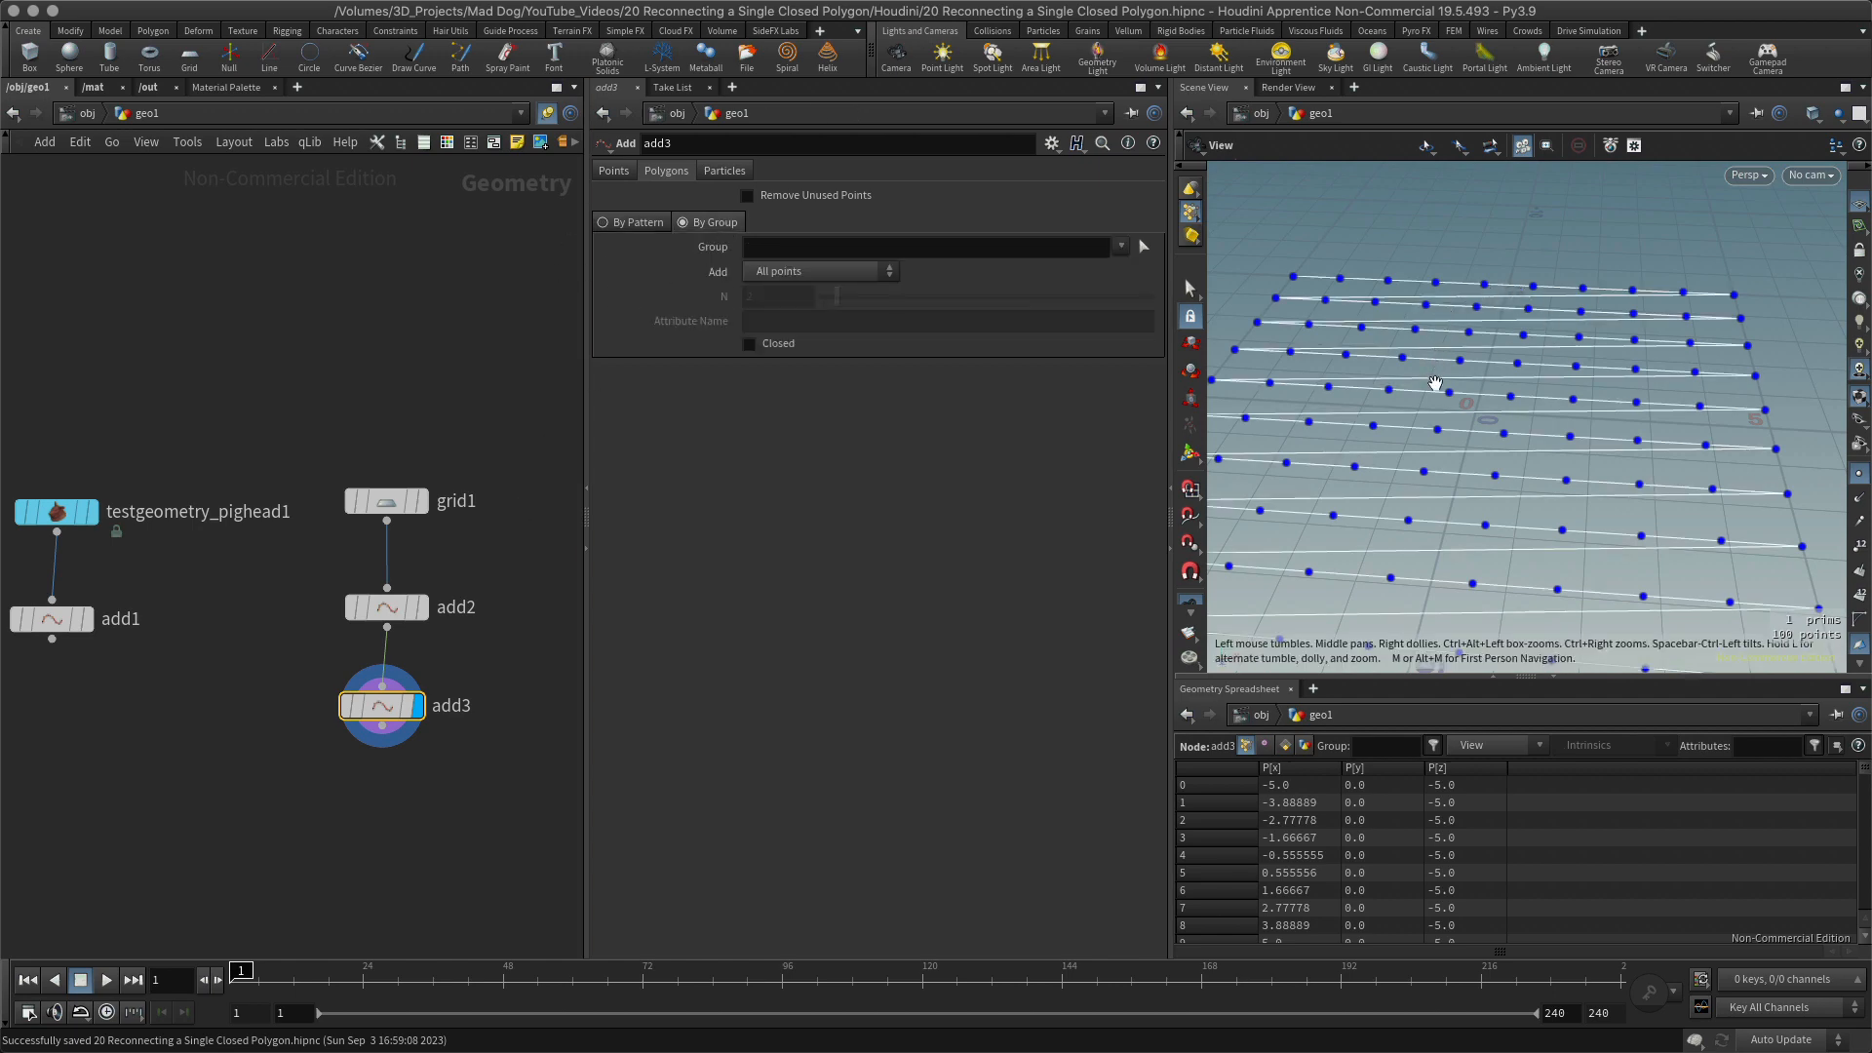
mouse_move(1458, 309)
mouse_down()
mouse_move(1494, 380)
mouse_move(1440, 304)
mouse_move(1437, 385)
mouse_move(1449, 322)
mouse_up()
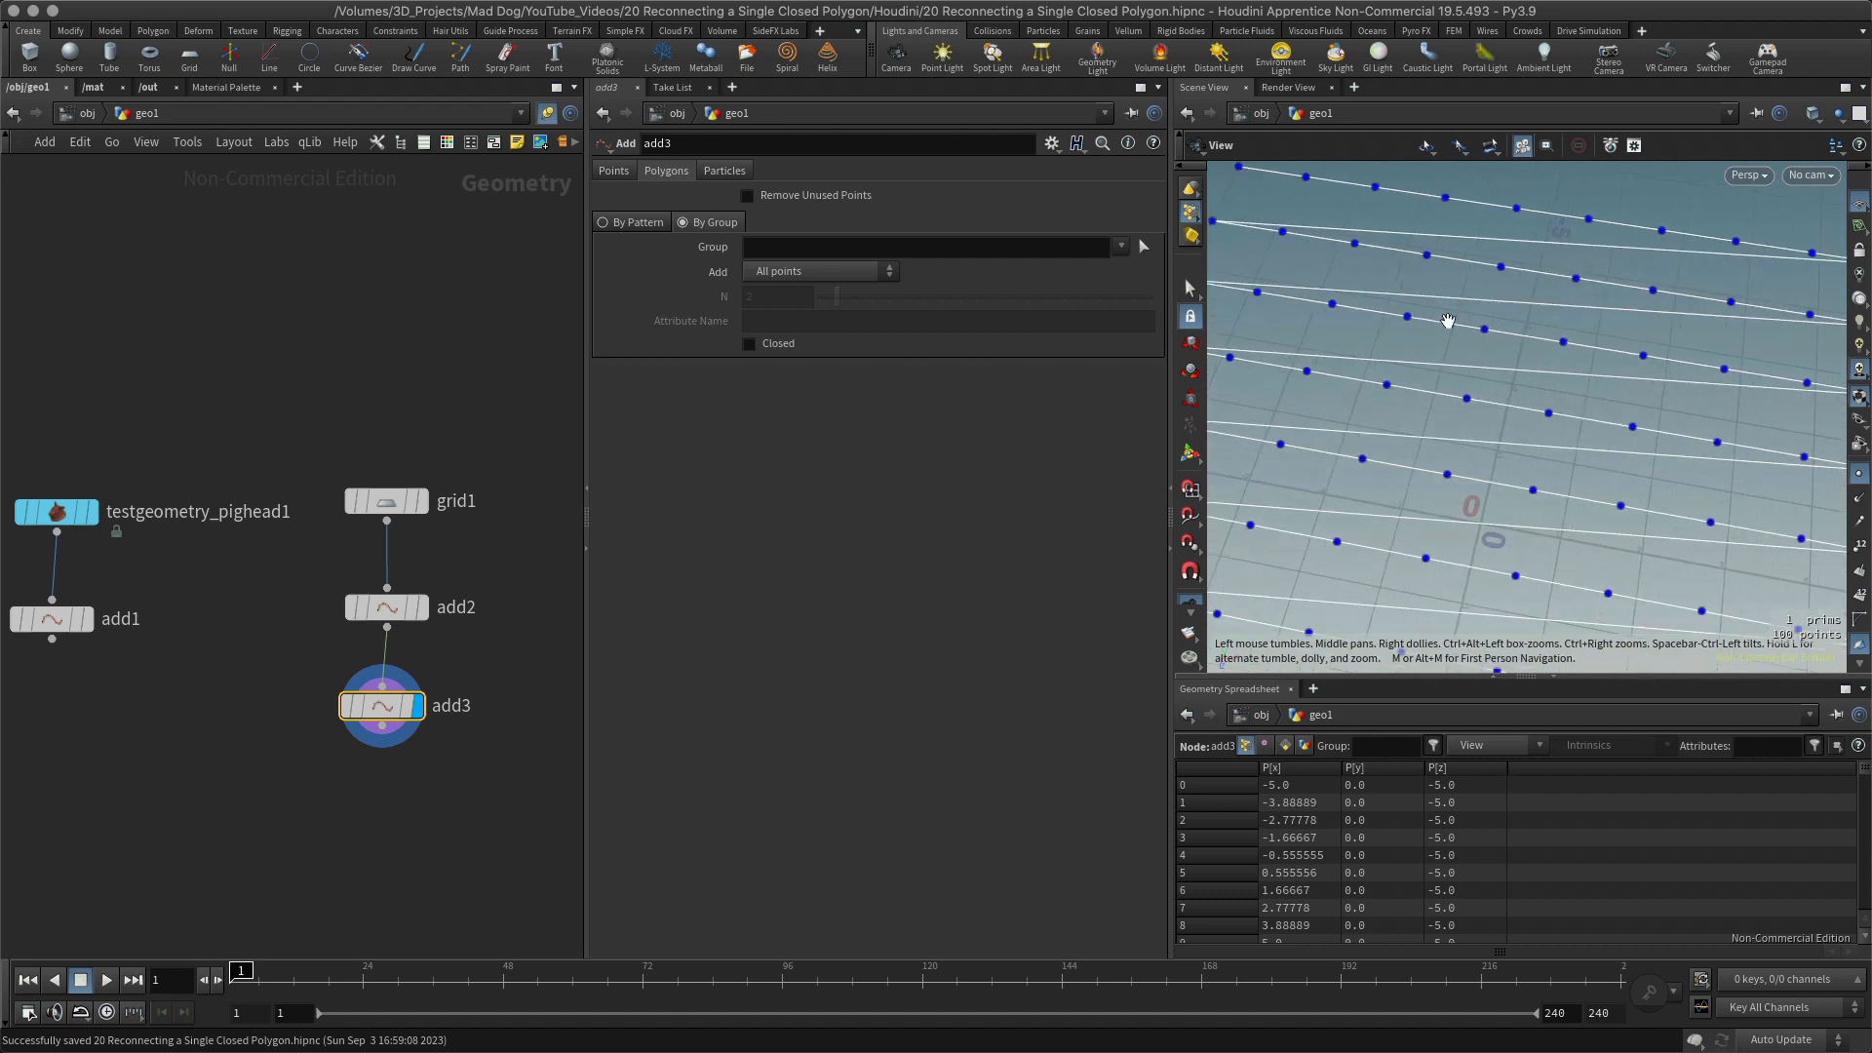
middle_drag(1398, 328, 1417, 405)
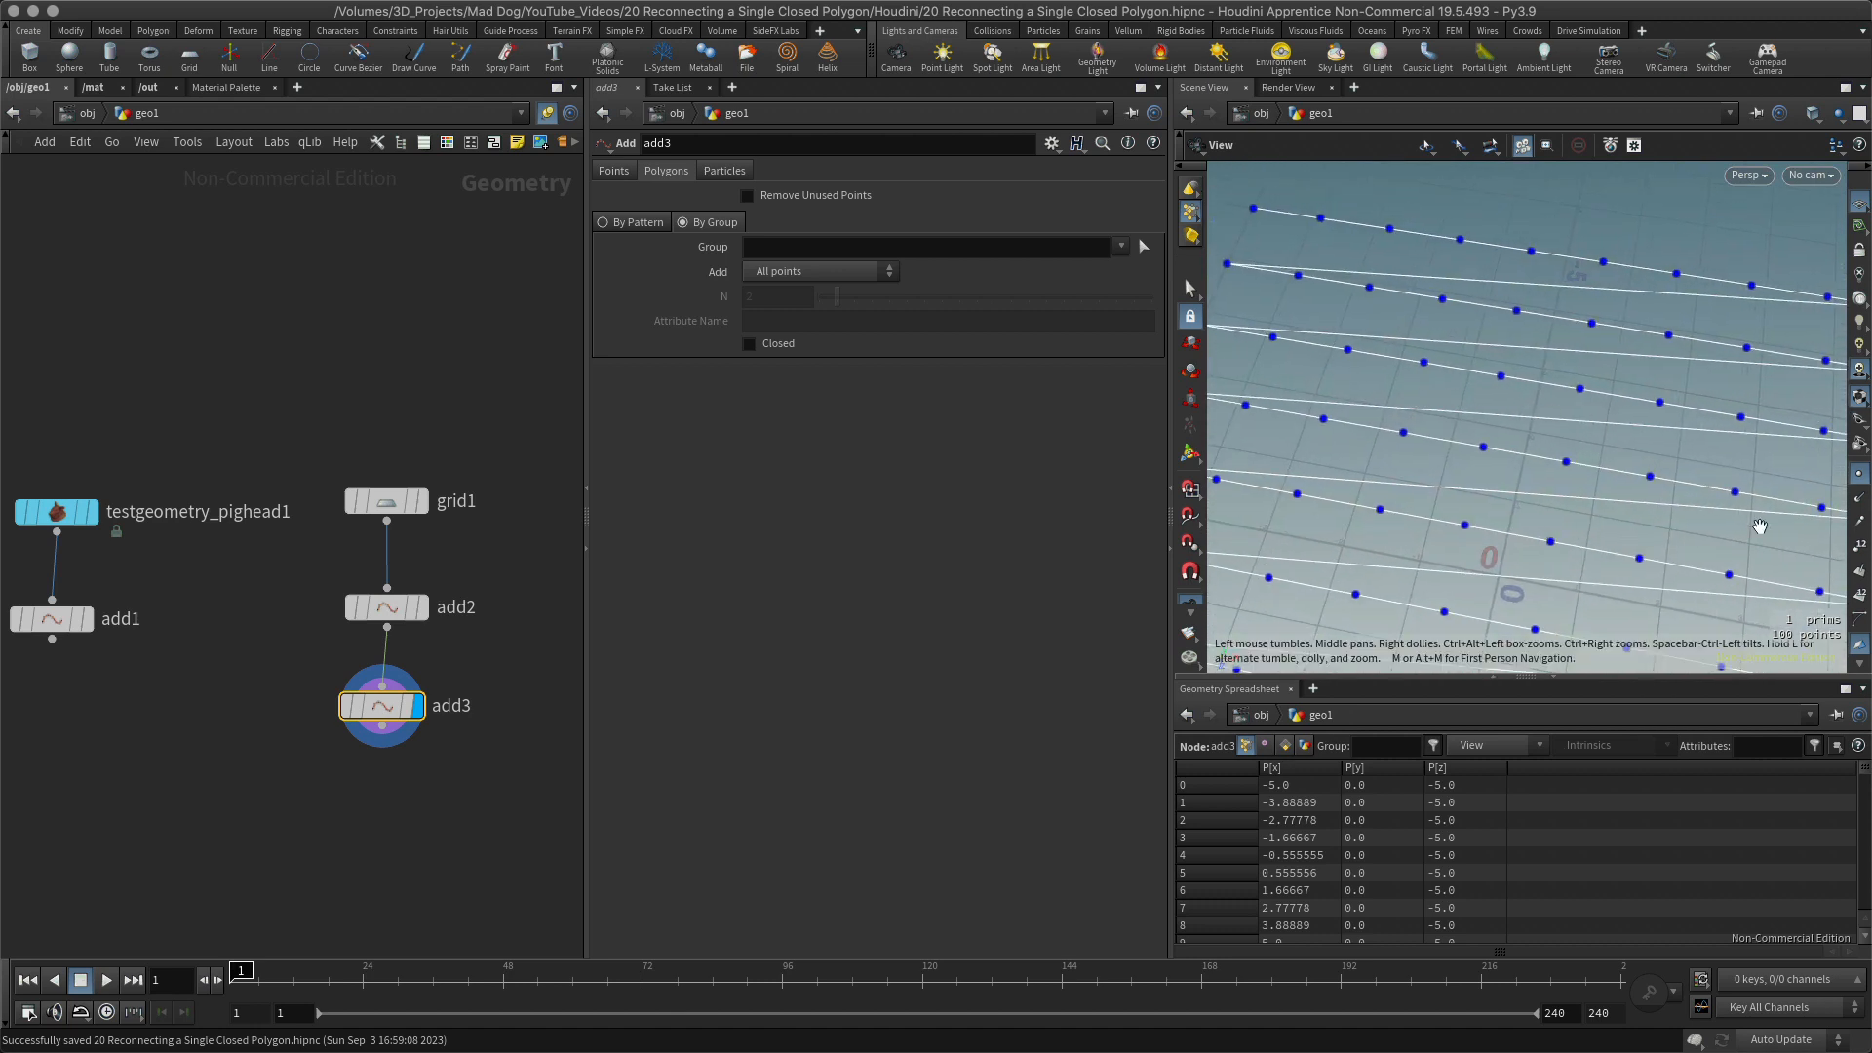
Show point numbers in the scene view.
click(1860, 548)
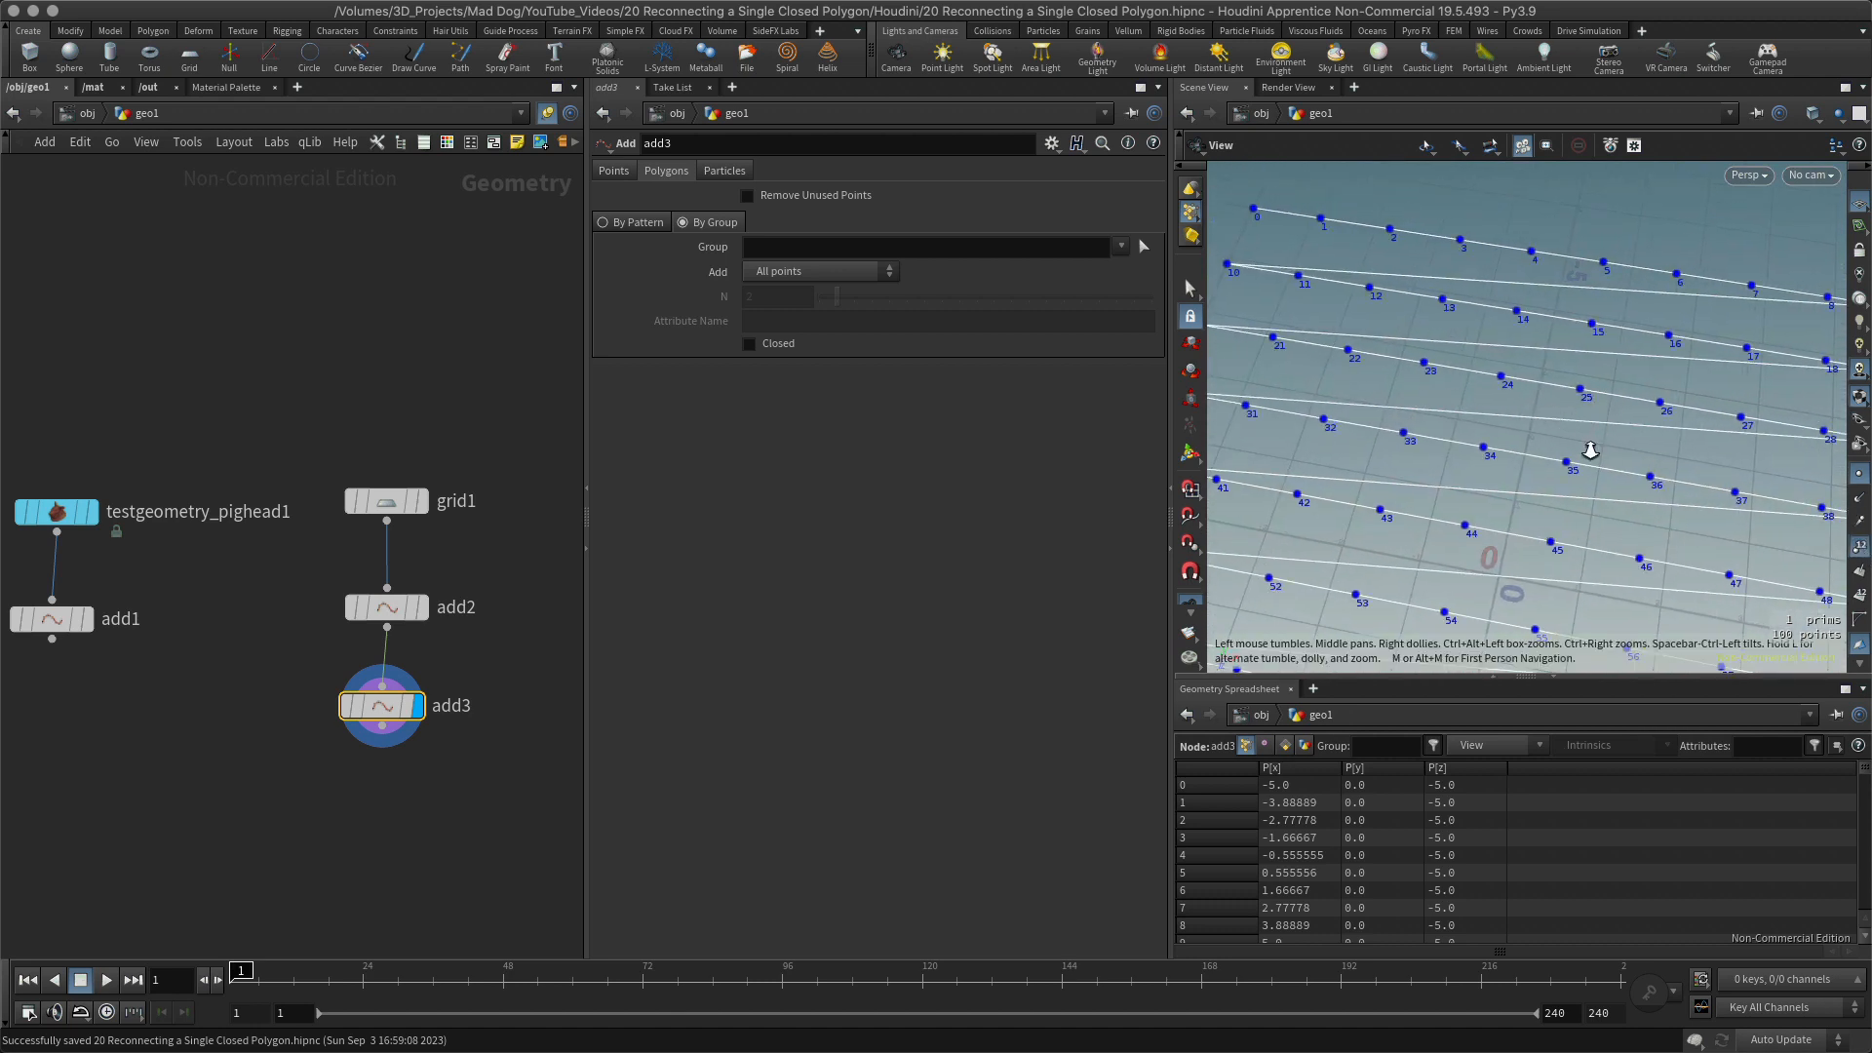
drag(1589, 450, 1553, 439)
middle_drag(1553, 439, 1468, 410)
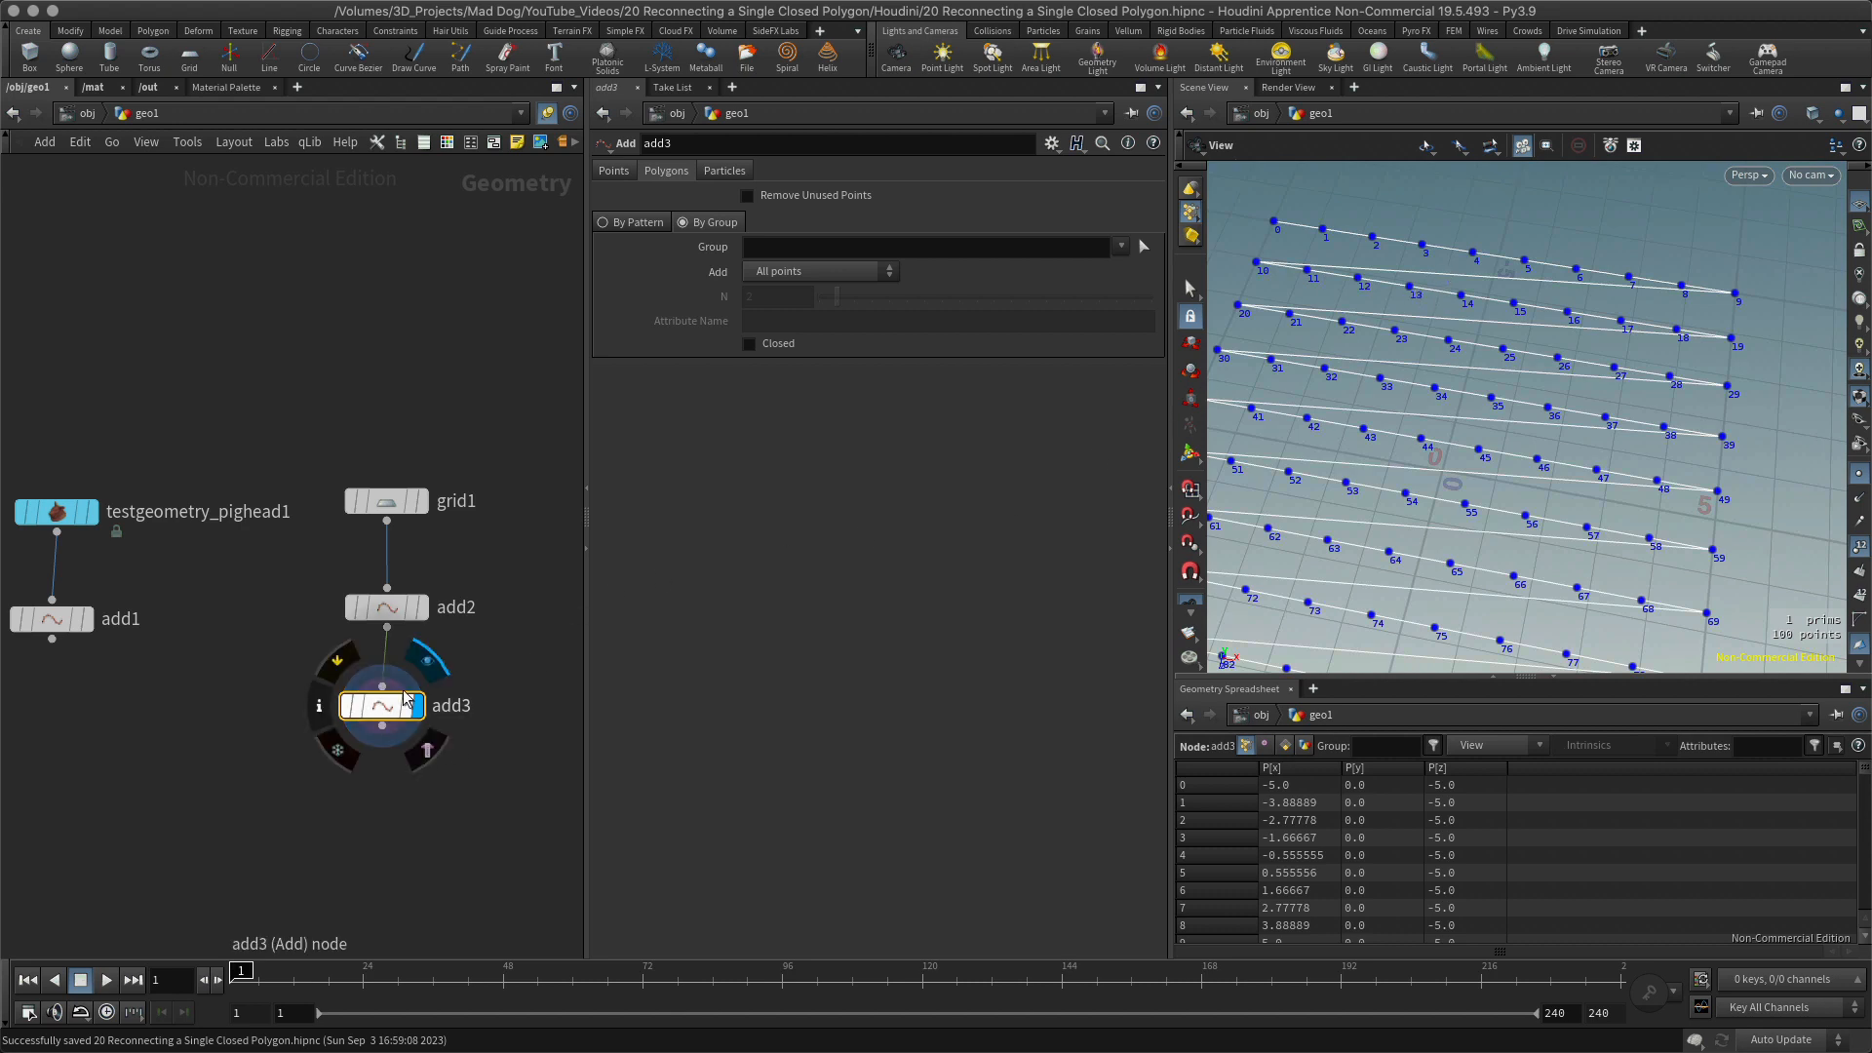
Turn on Closed for add3's polygon and inspect the resulting shape from near and far.
click(750, 344)
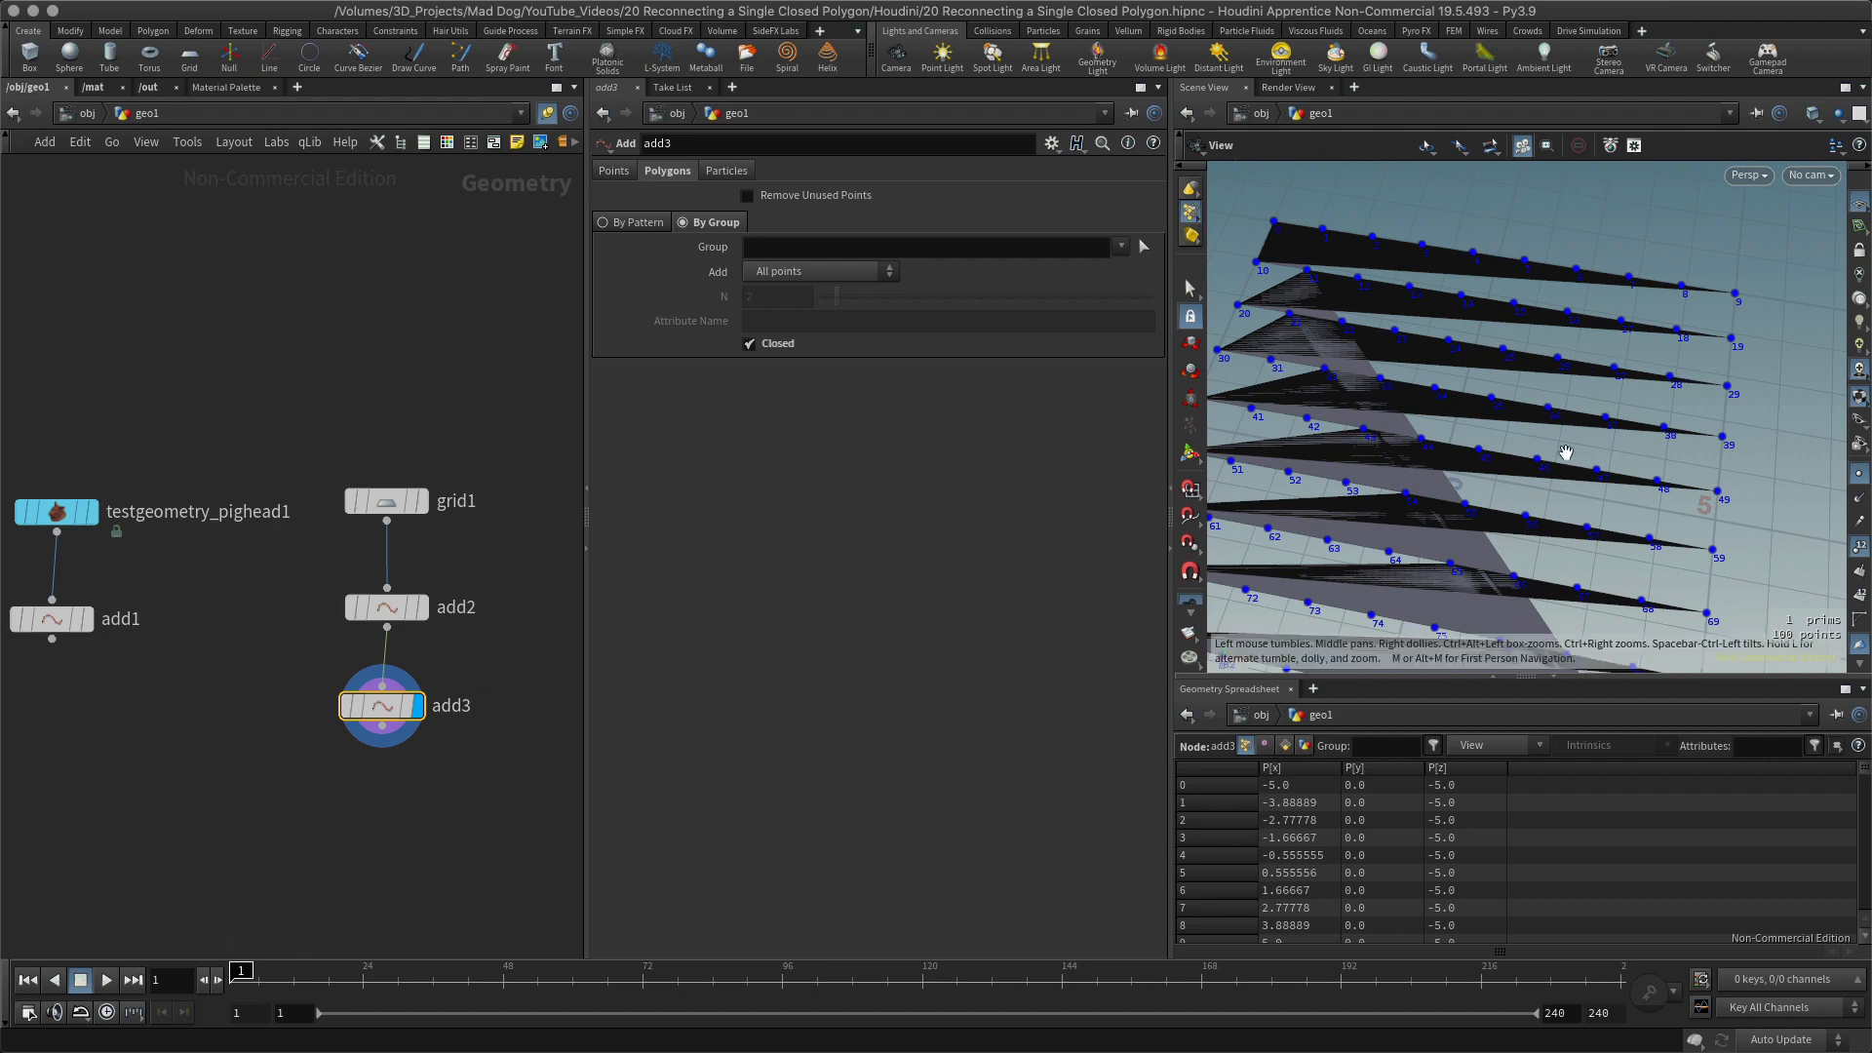
right_drag(1597, 465, 1433, 489)
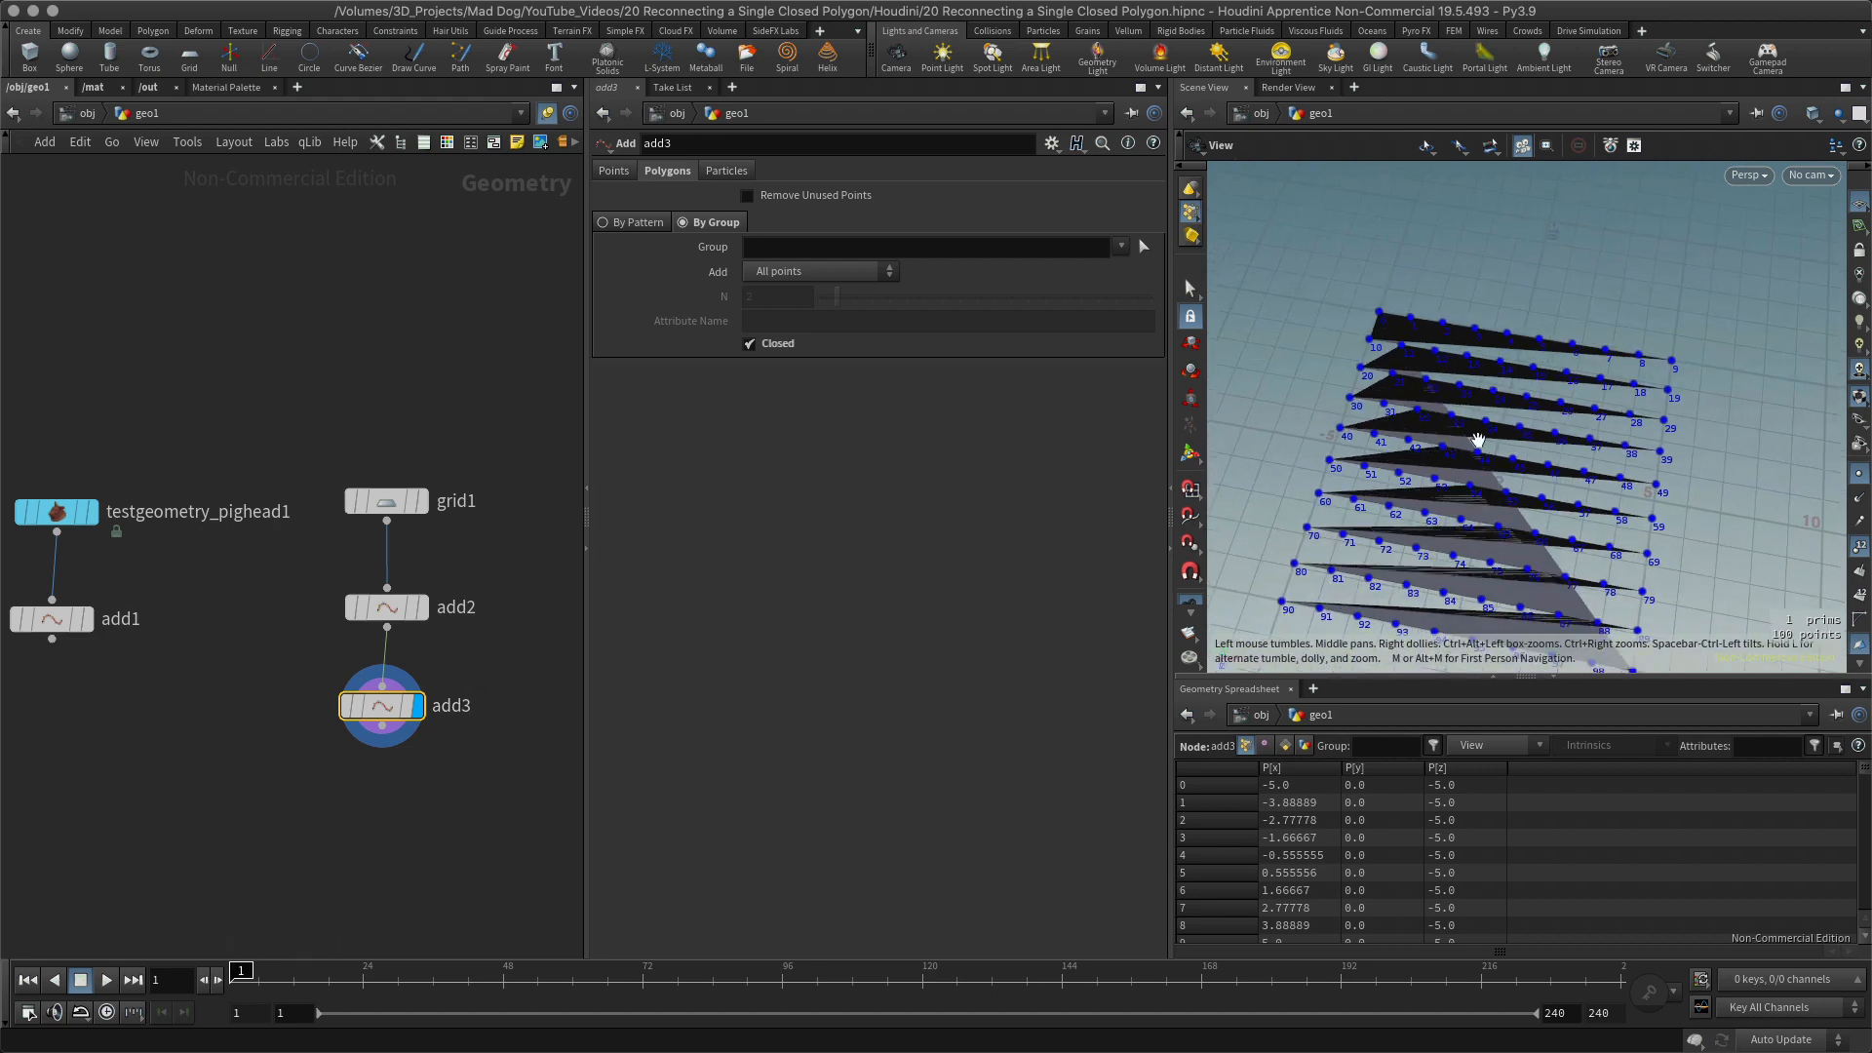
middle_drag(1478, 441, 1513, 451)
right_drag(1467, 451, 1496, 438)
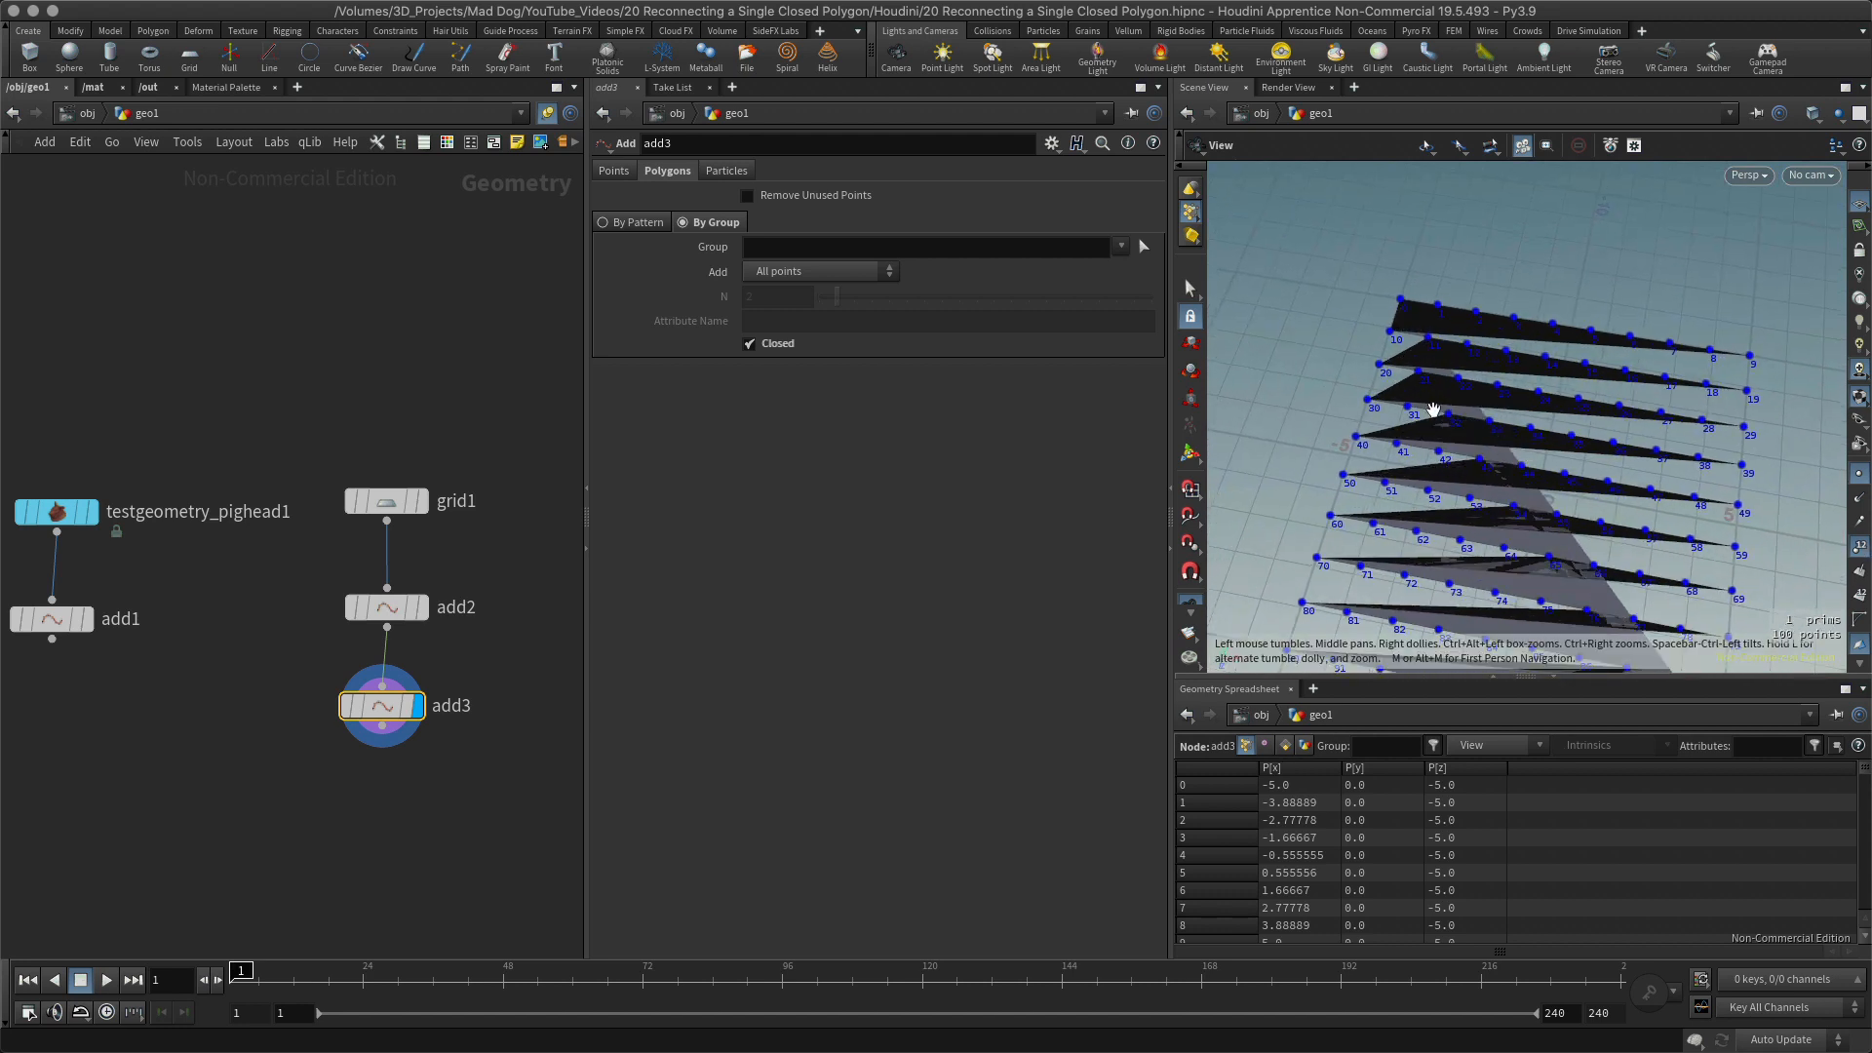
scroll(1433, 410, up, 6)
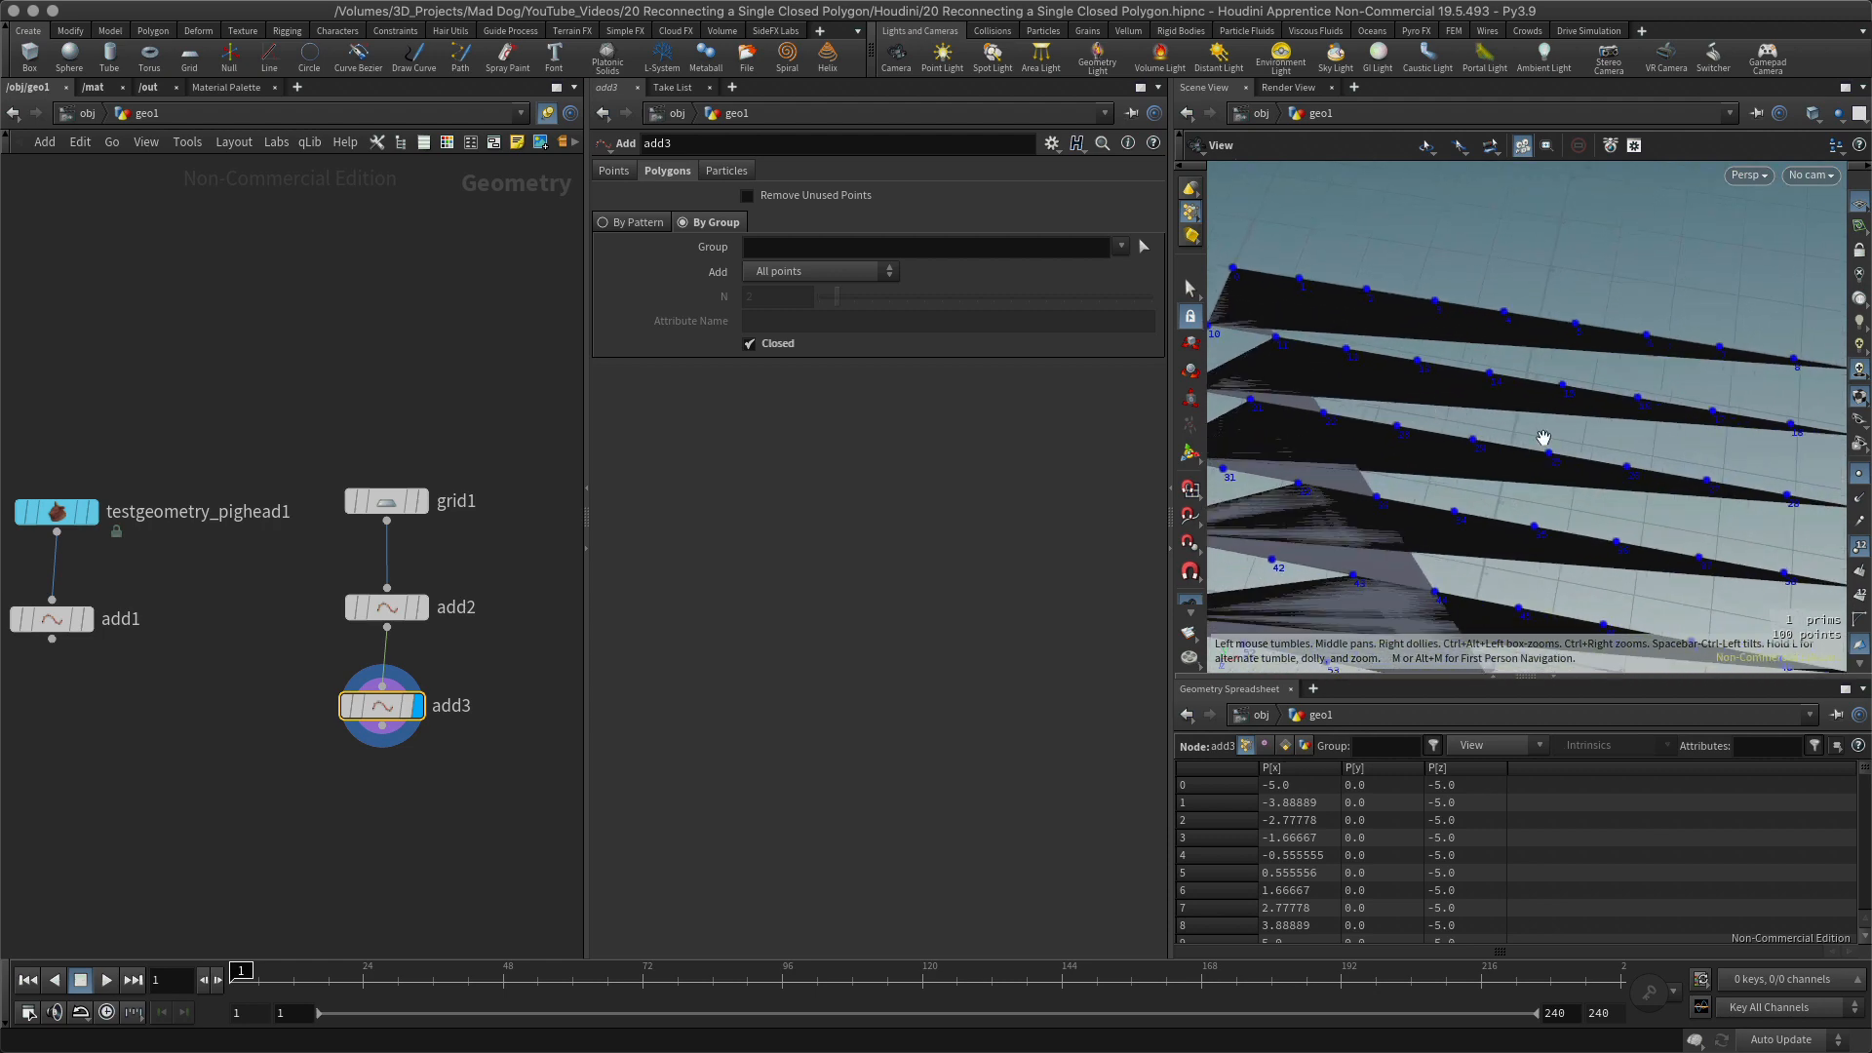
scroll(1543, 438, down, 3)
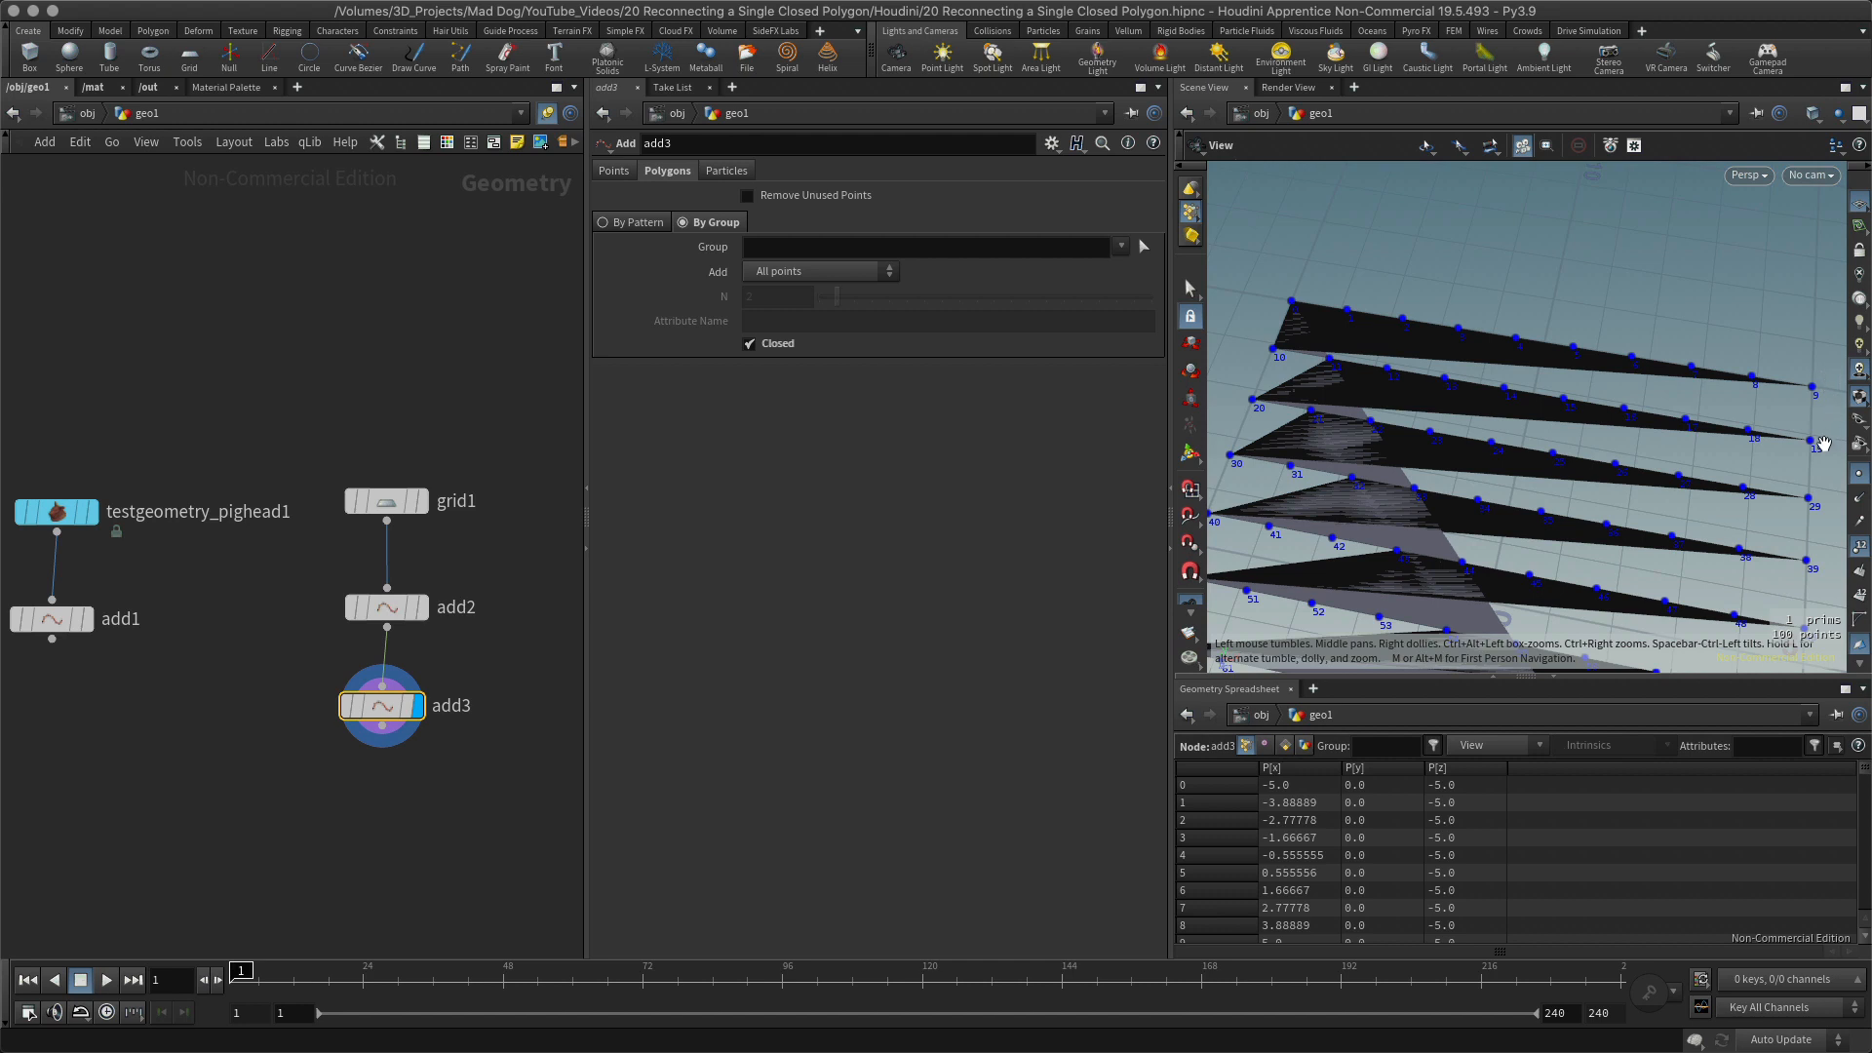
Display grid1 and examine how its points are numbered and joined into faces across the whole grid.
click(427, 508)
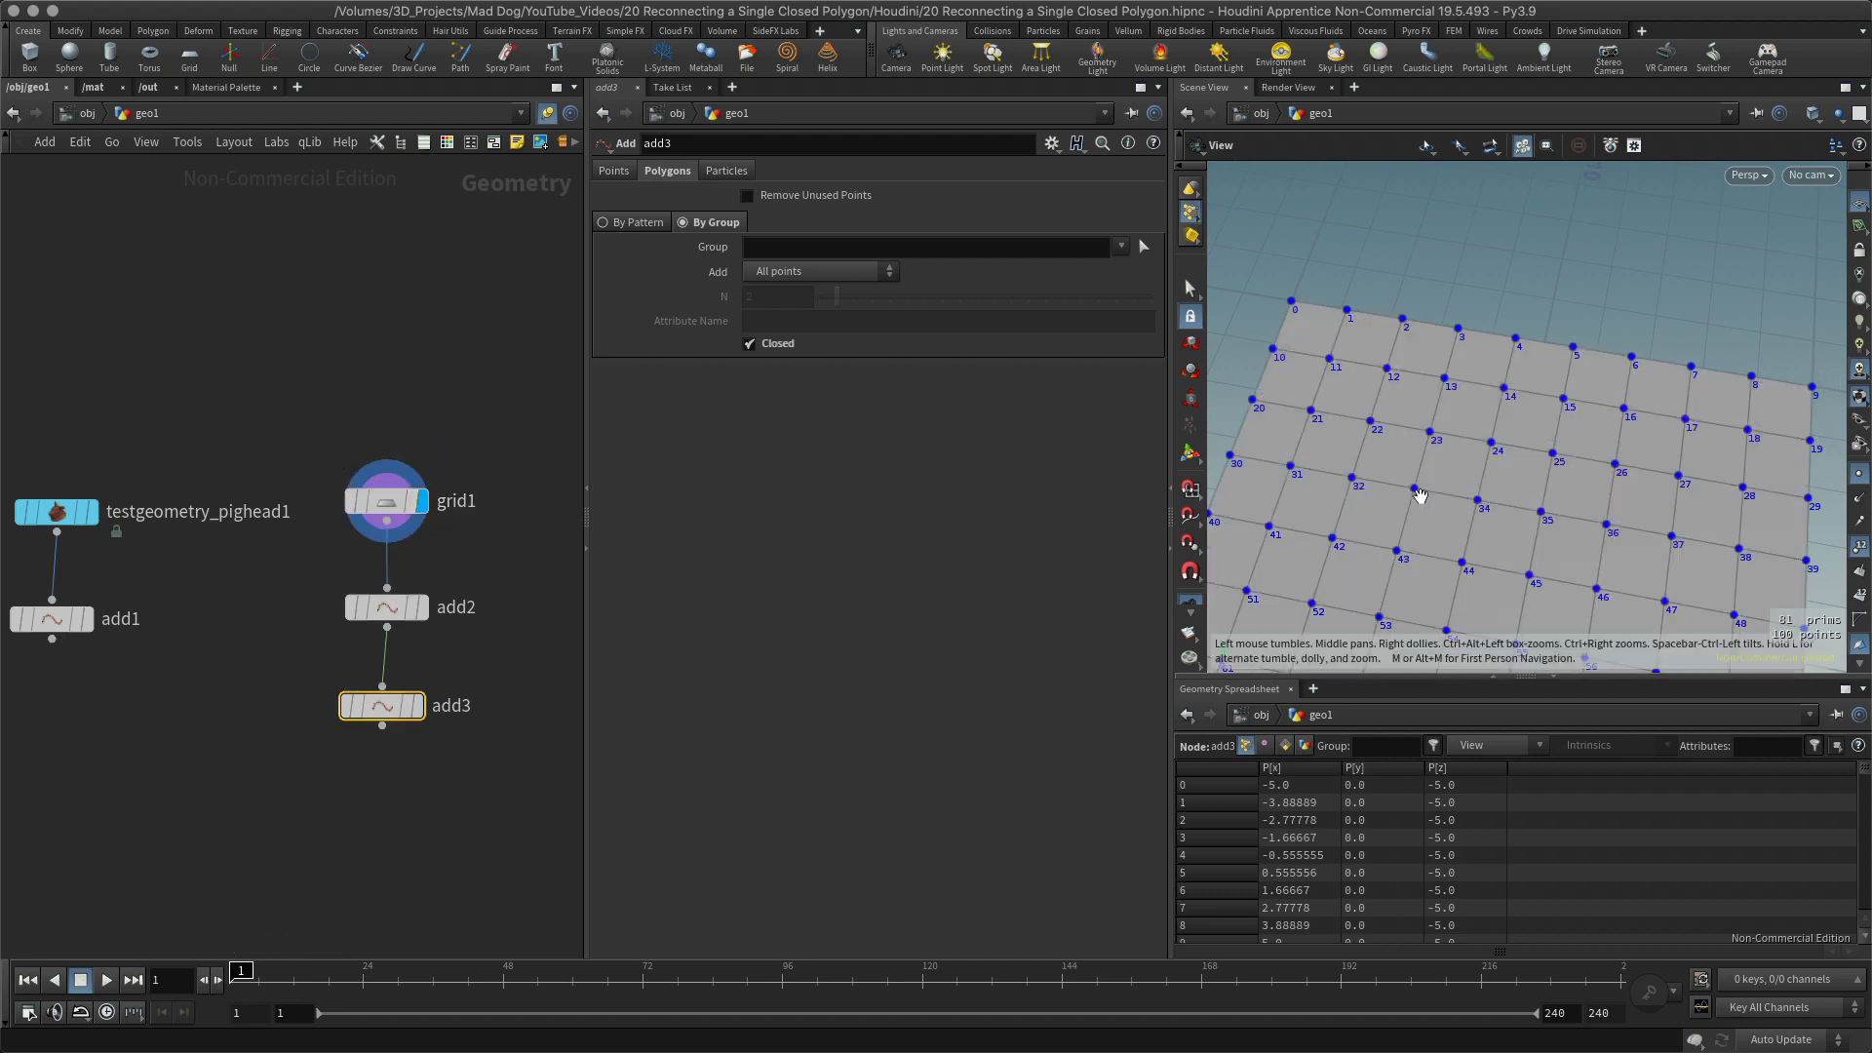
middle_drag(1571, 444, 1574, 363)
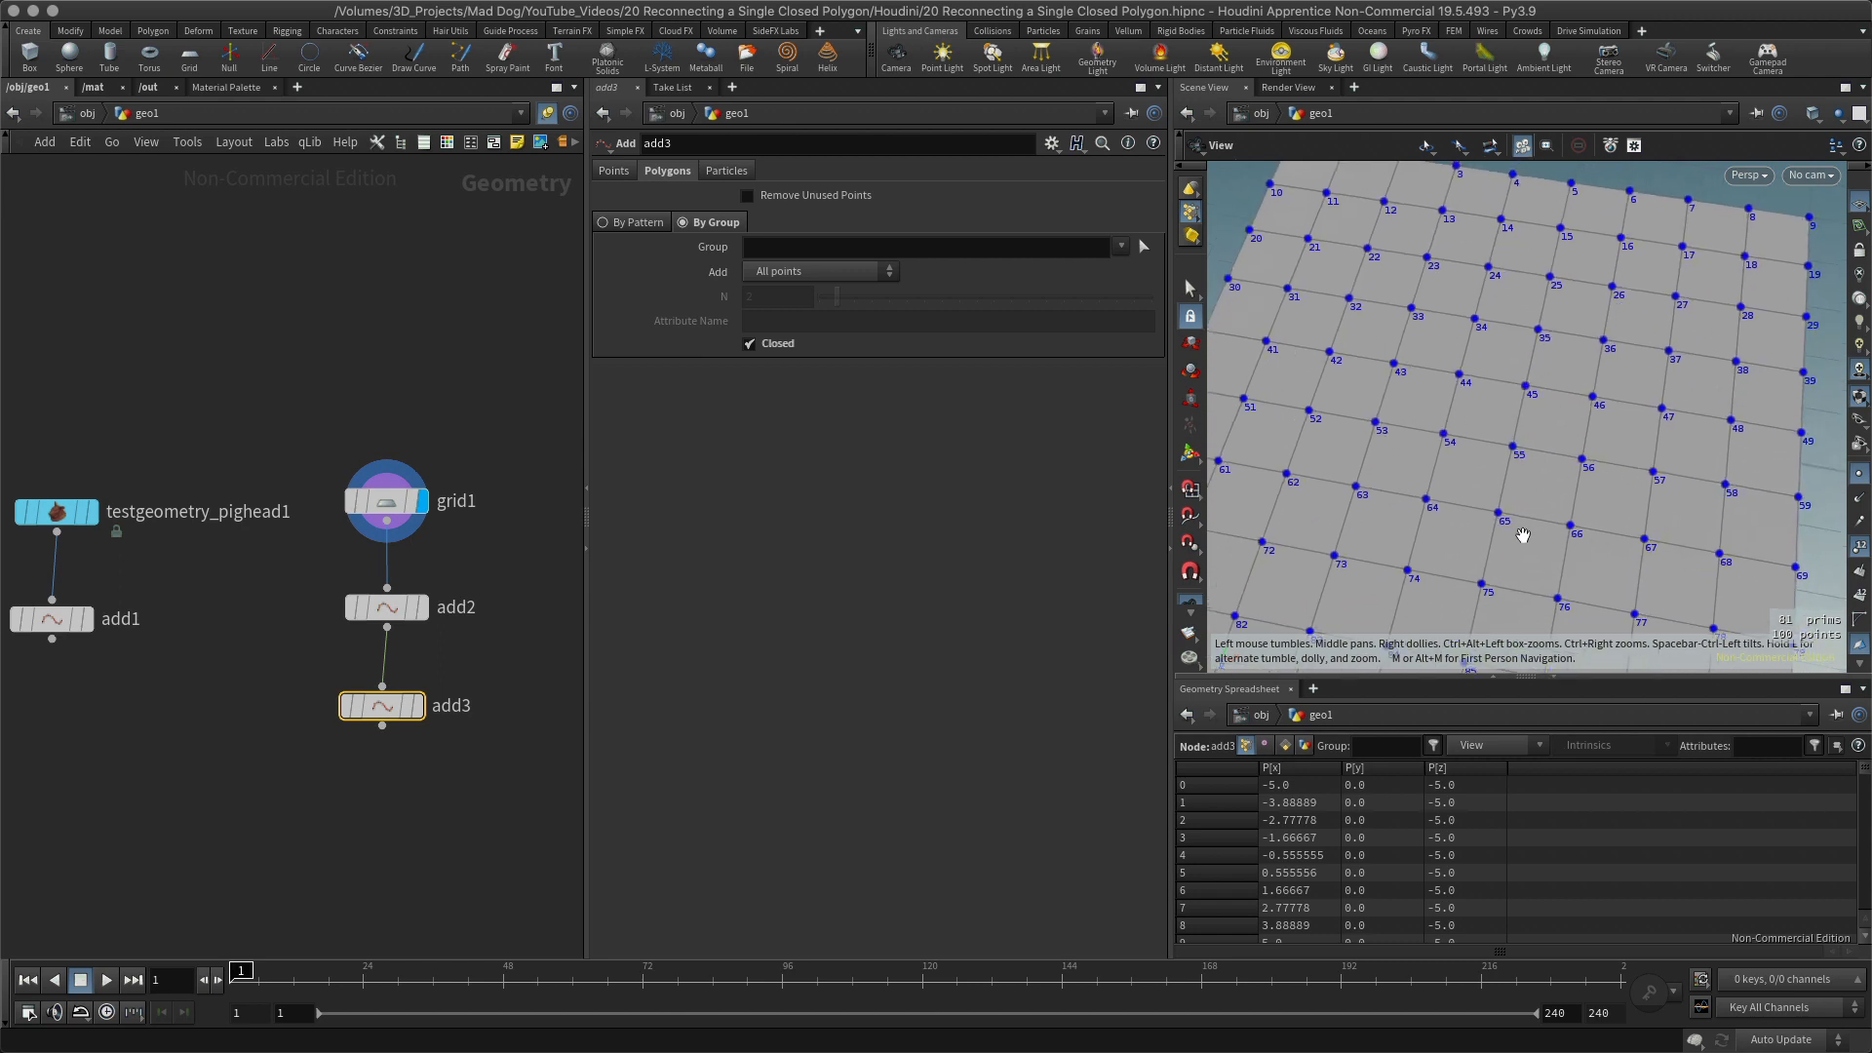
middle_drag(1435, 449, 1529, 335)
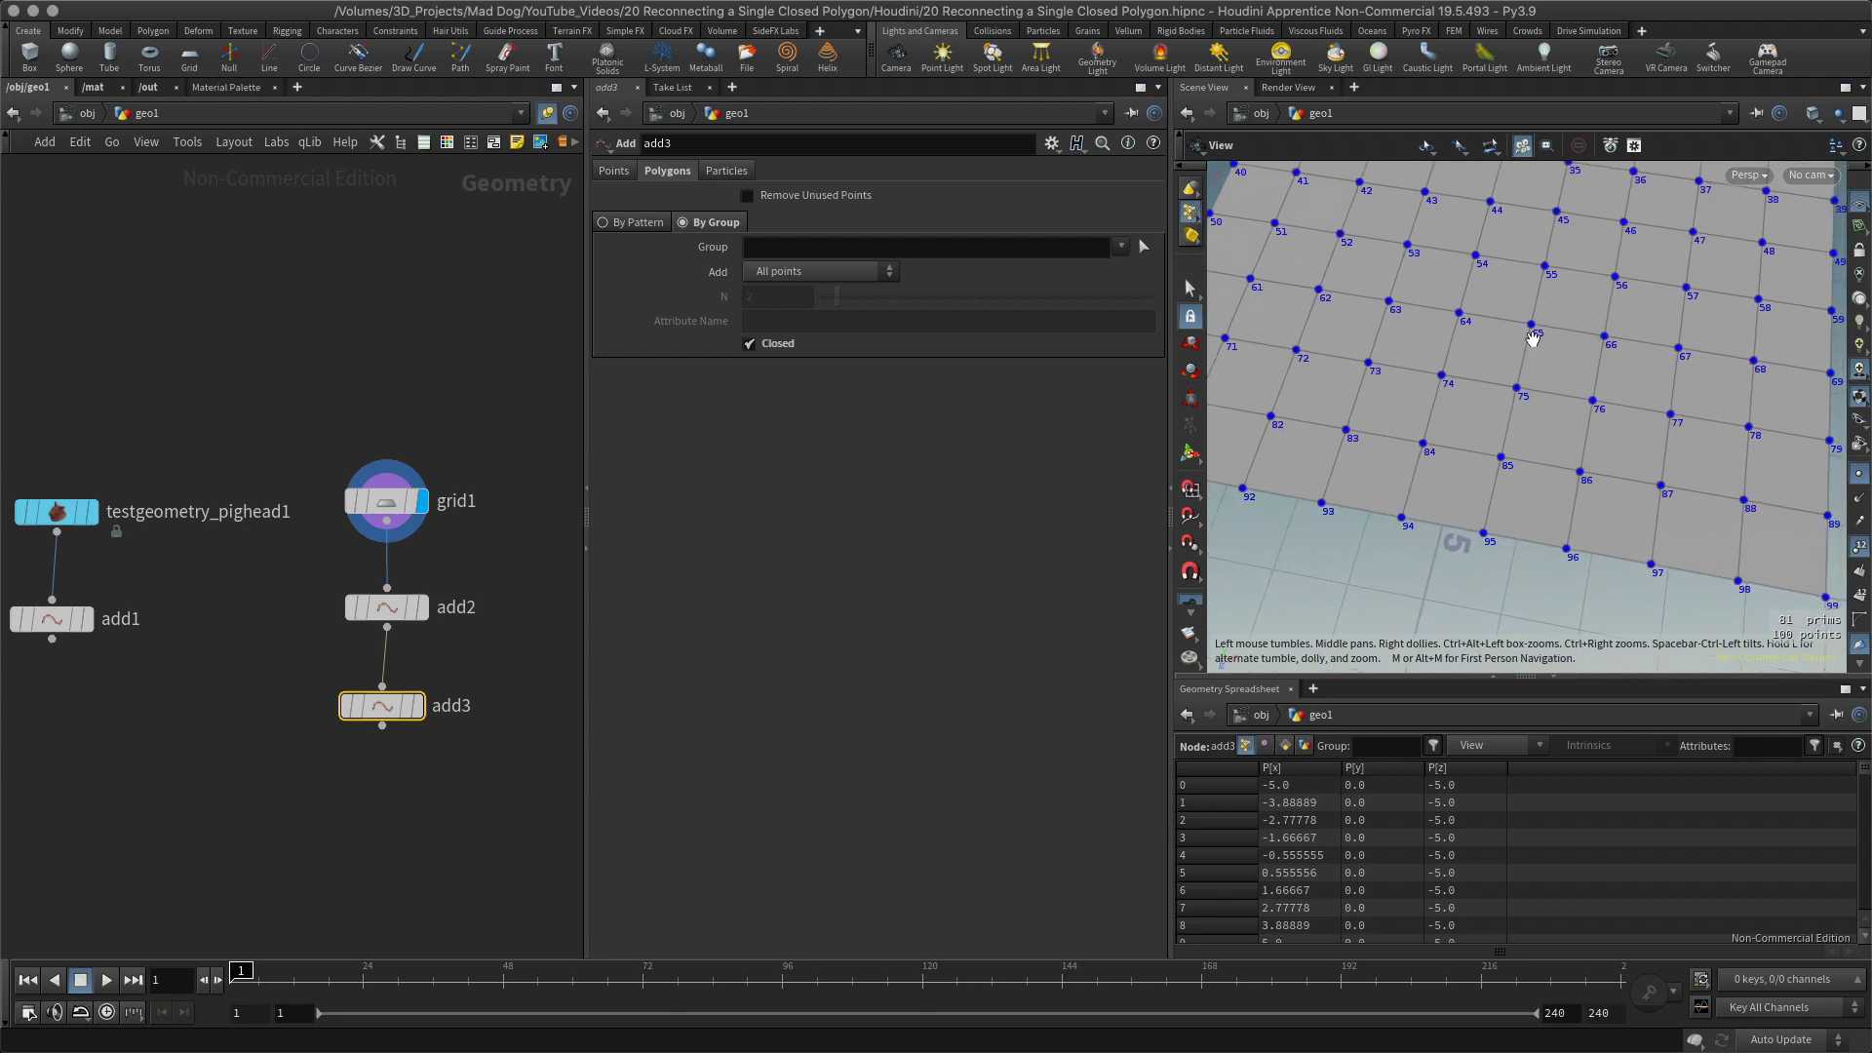
right_drag(1608, 386, 1532, 356)
middle_drag(1539, 351, 1537, 441)
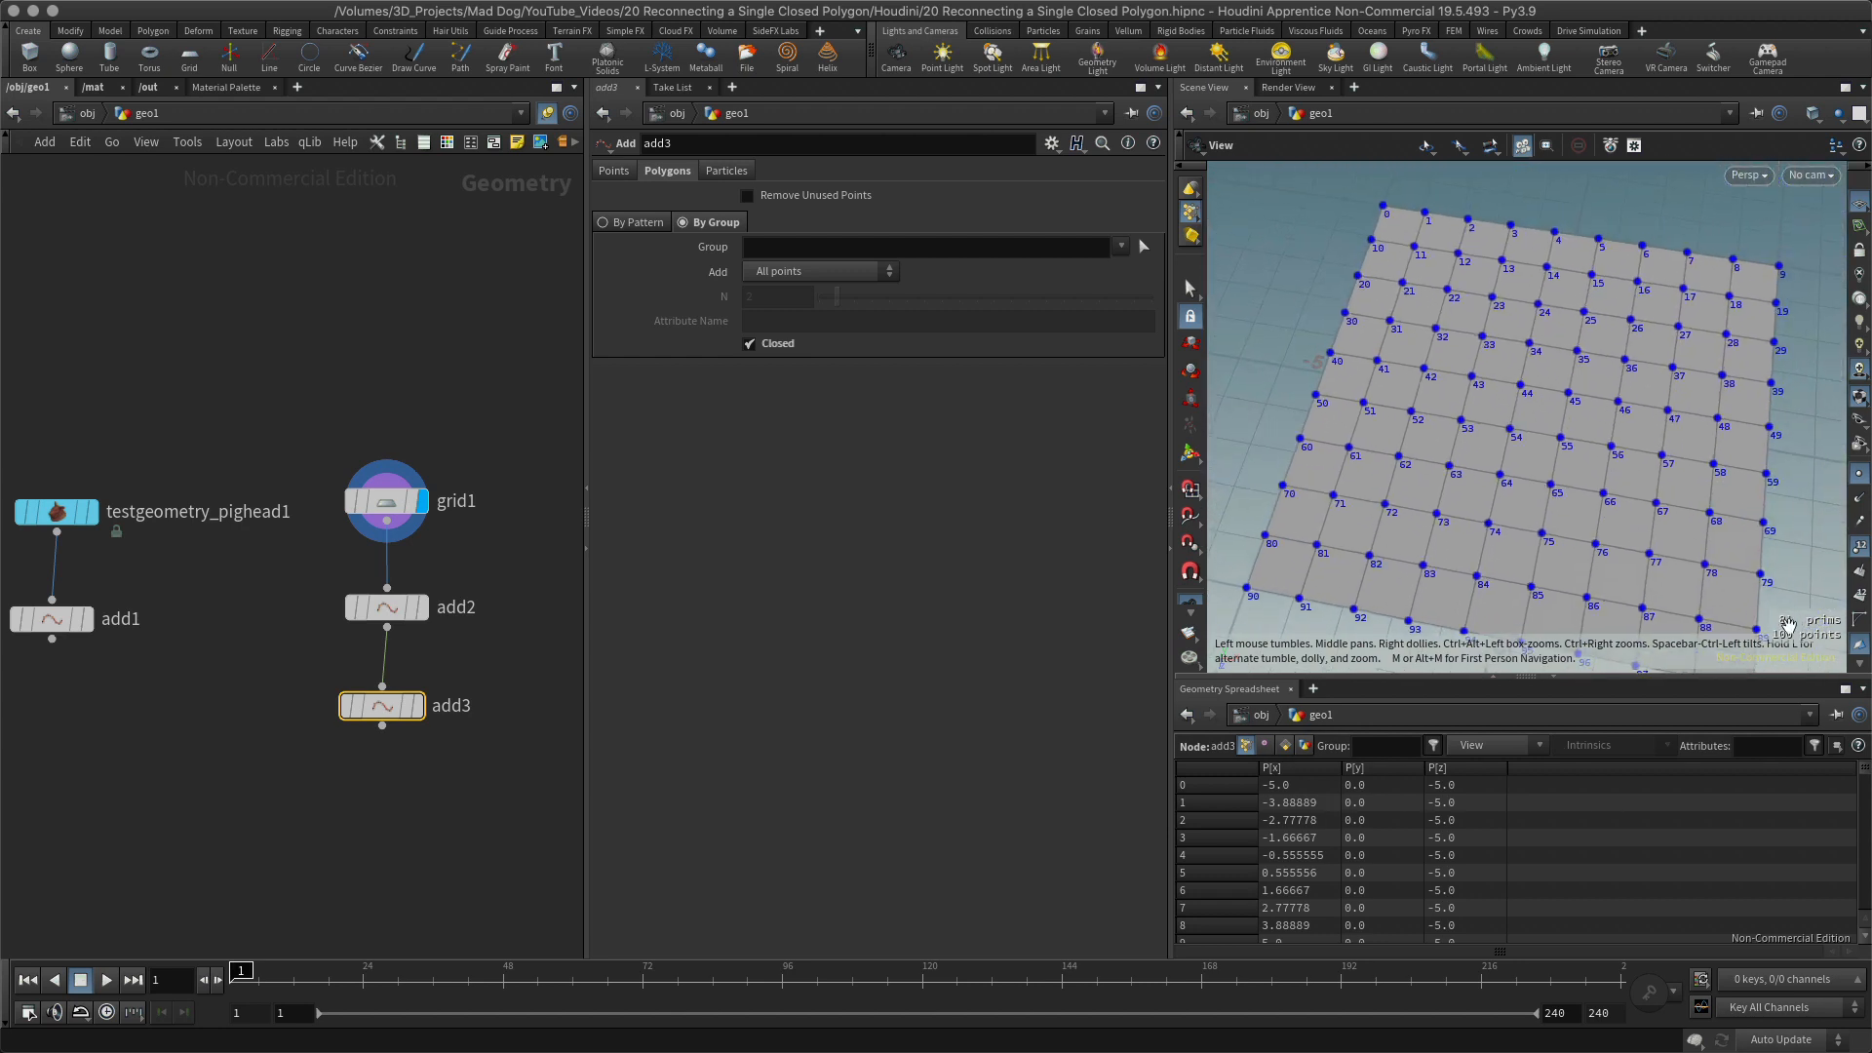
middle_drag(1456, 246, 1480, 485)
right_drag(1403, 455, 1508, 307)
middle_drag(1508, 307, 1436, 494)
right_drag(1436, 494, 1472, 479)
middle_drag(1647, 471, 1527, 297)
right_drag(1559, 413, 1610, 412)
middle_drag(1496, 316, 1568, 400)
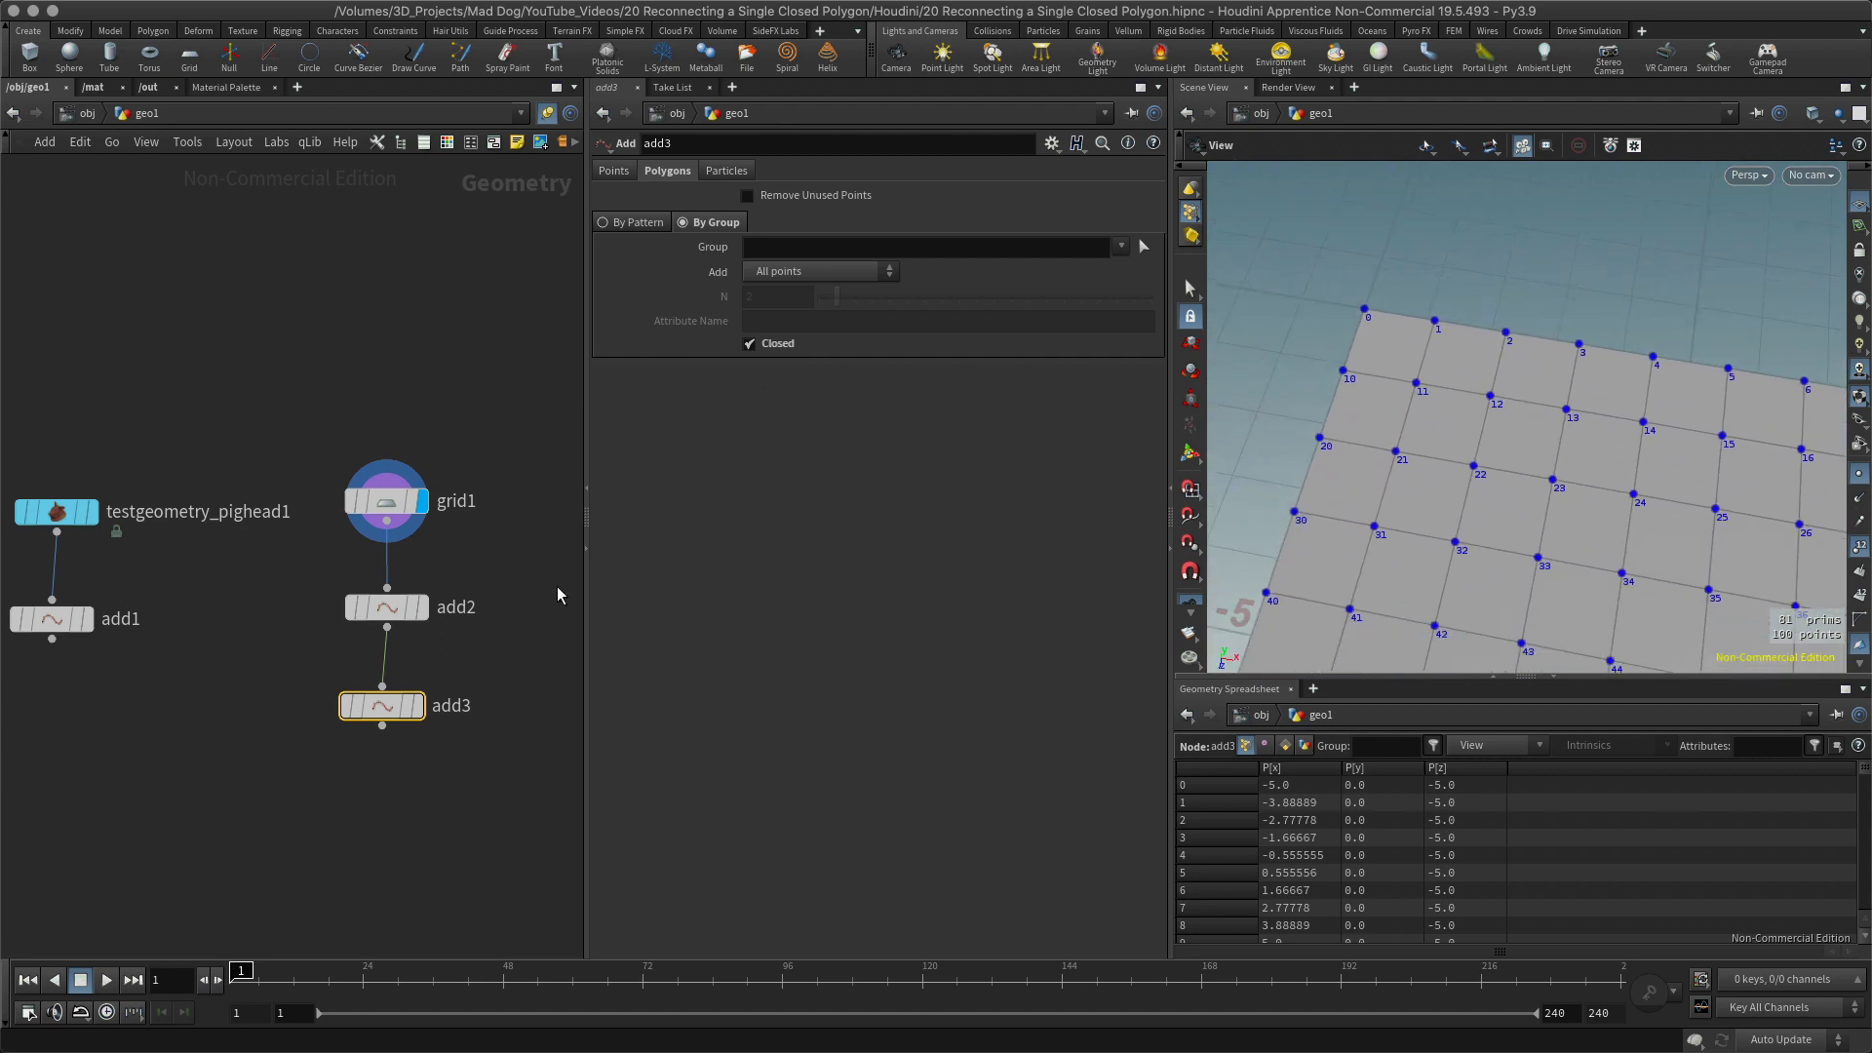
Display add3 again, turn off Closed and restrict its polygon group to the picked corner points 0, 1, 10 and 11.
click(425, 707)
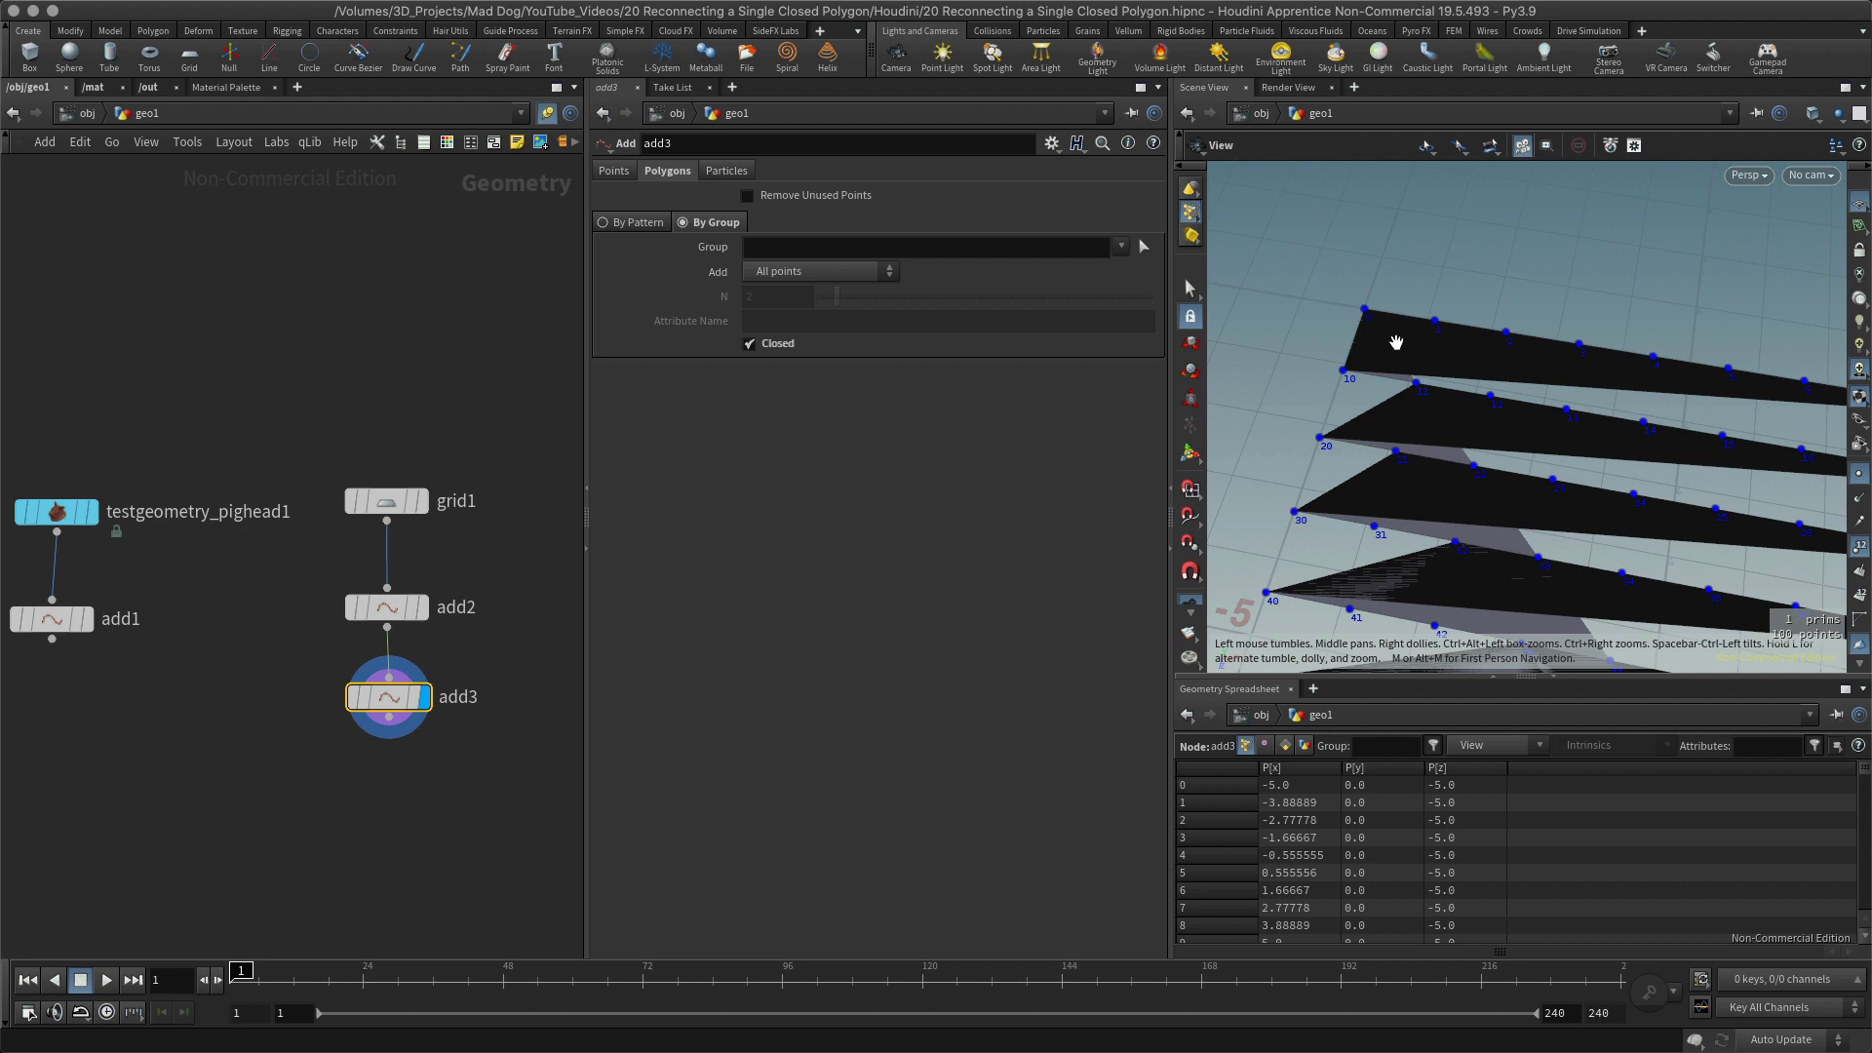
click(1144, 246)
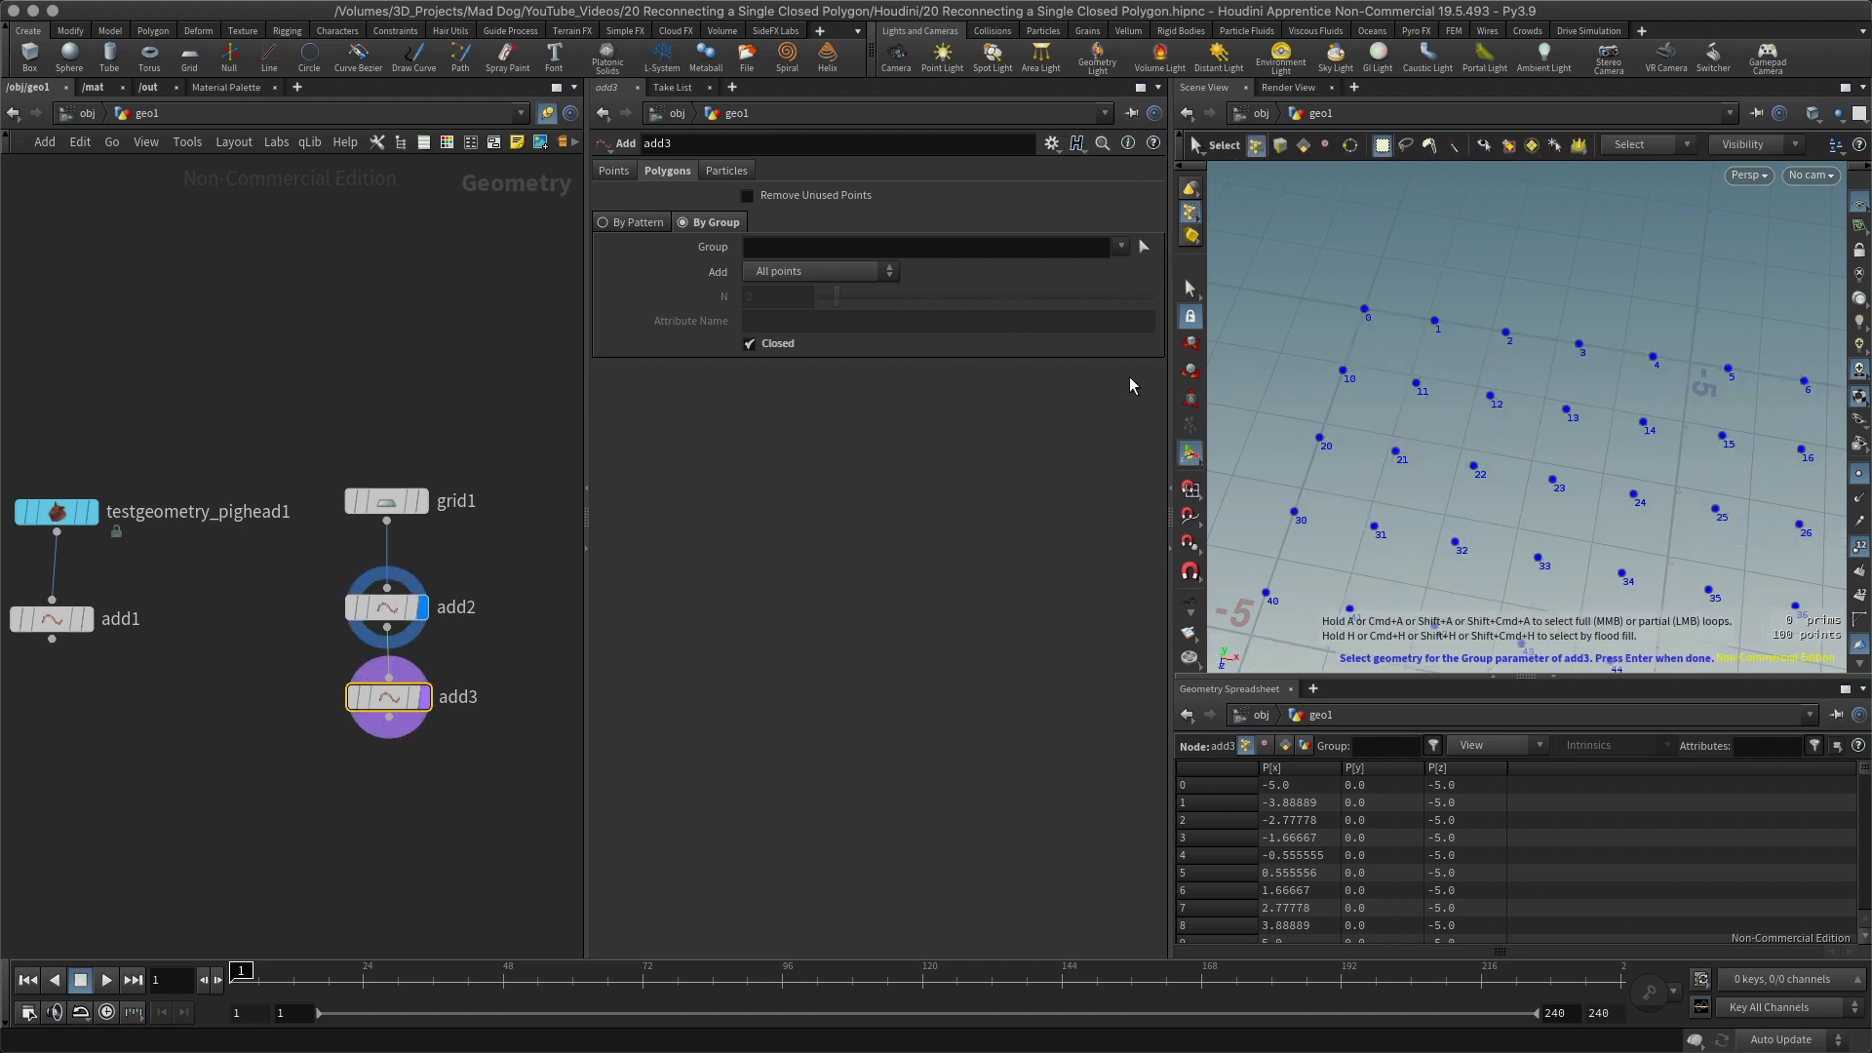
drag(1321, 271, 1321, 271)
drag(1379, 331, 1454, 412)
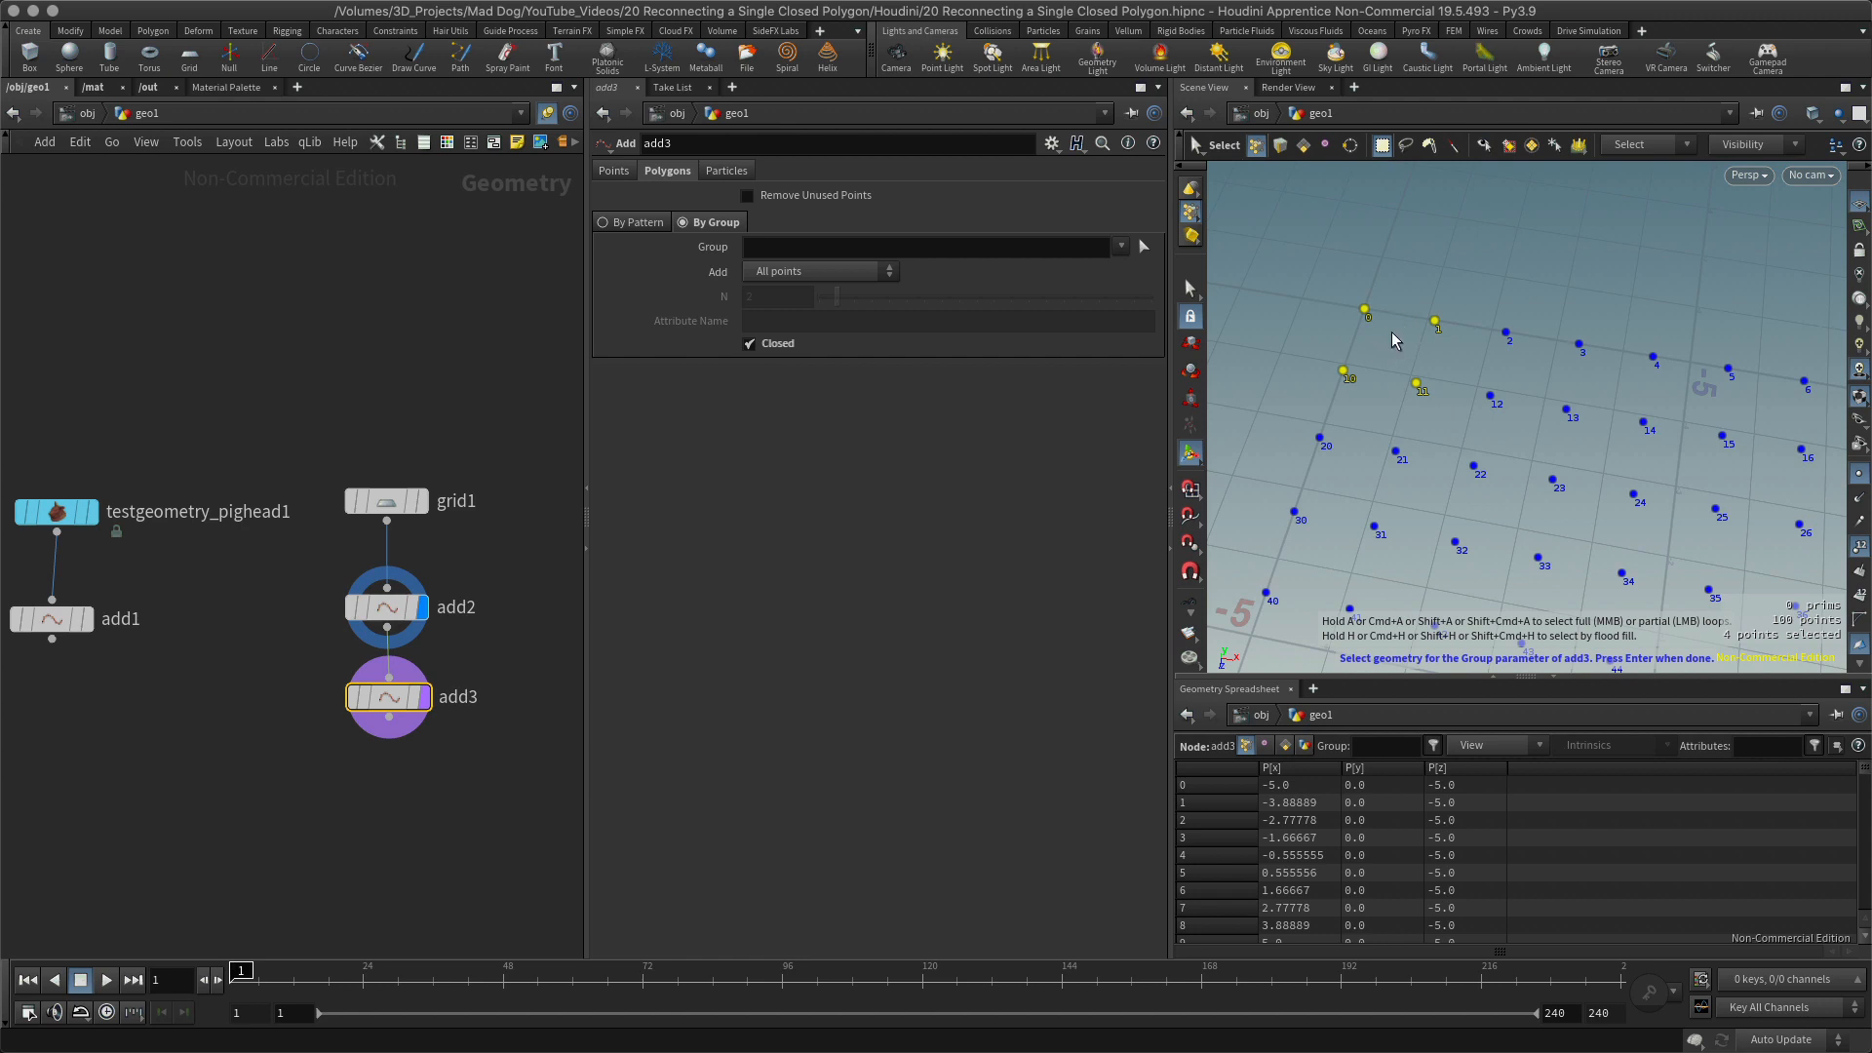
click(749, 343)
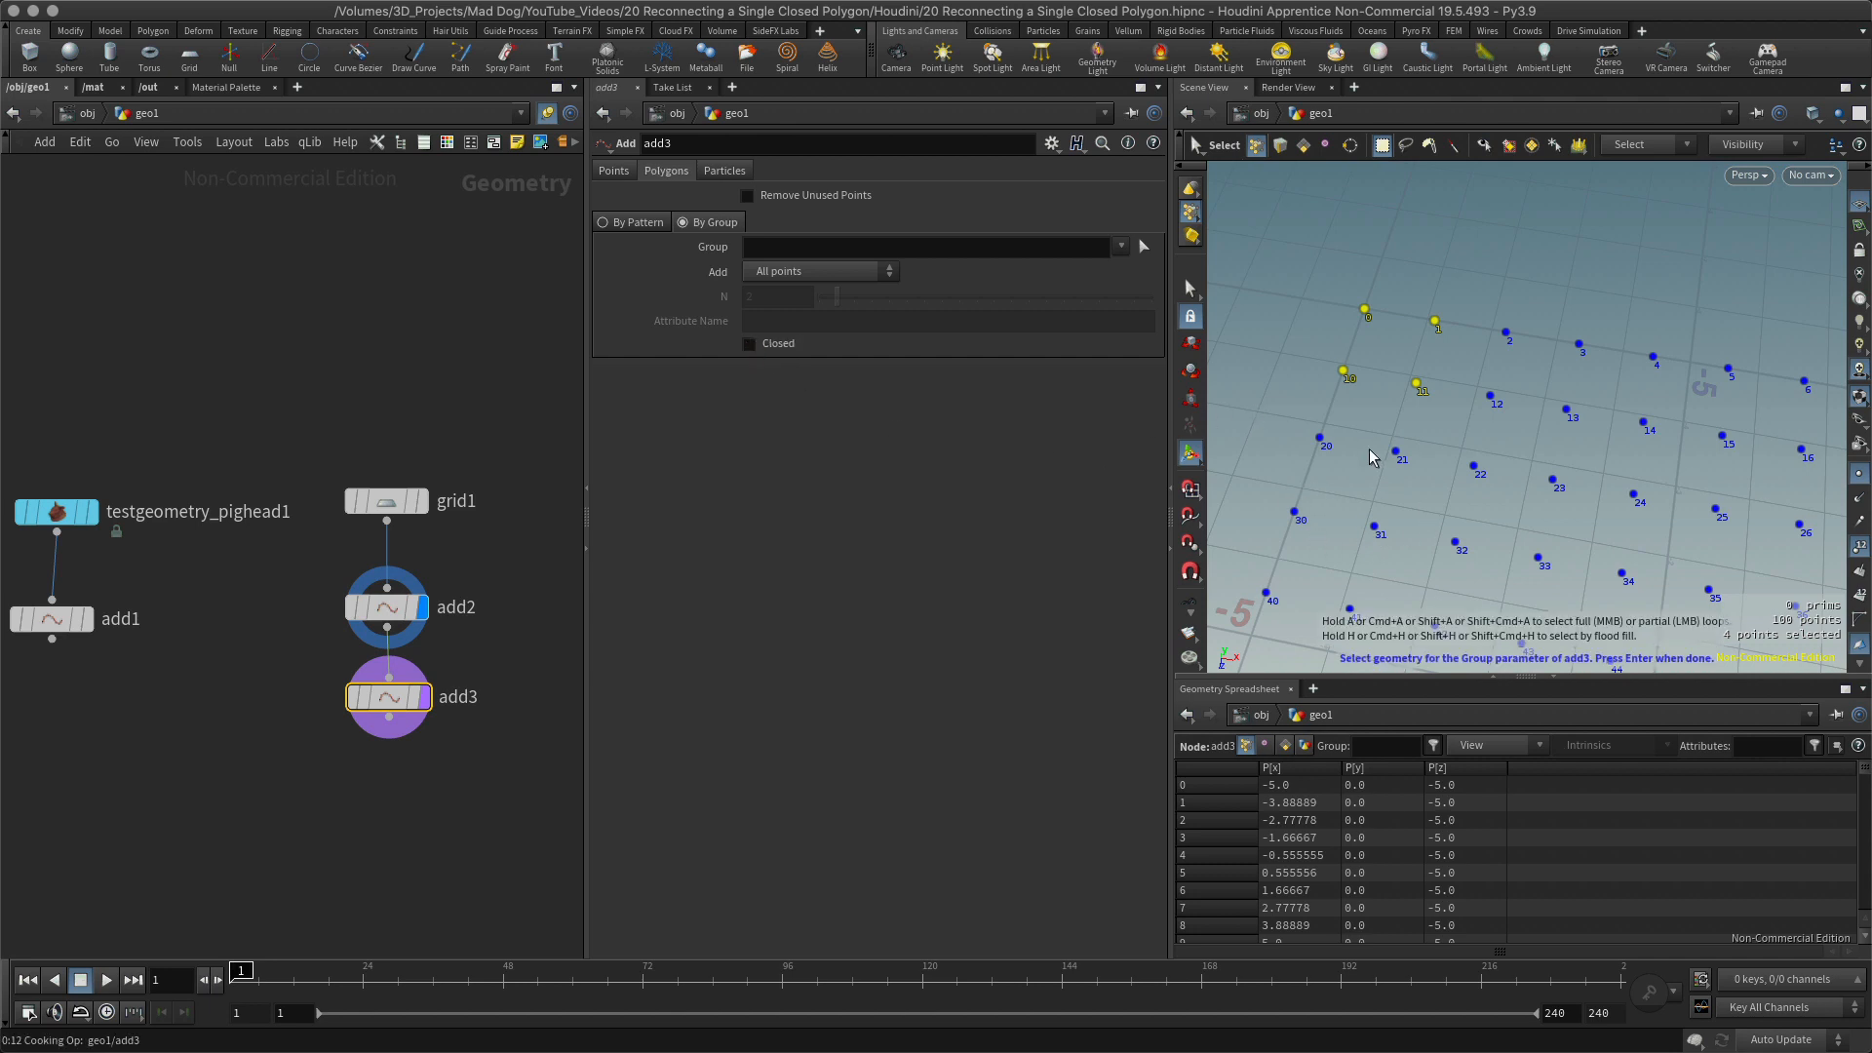
key(Return)
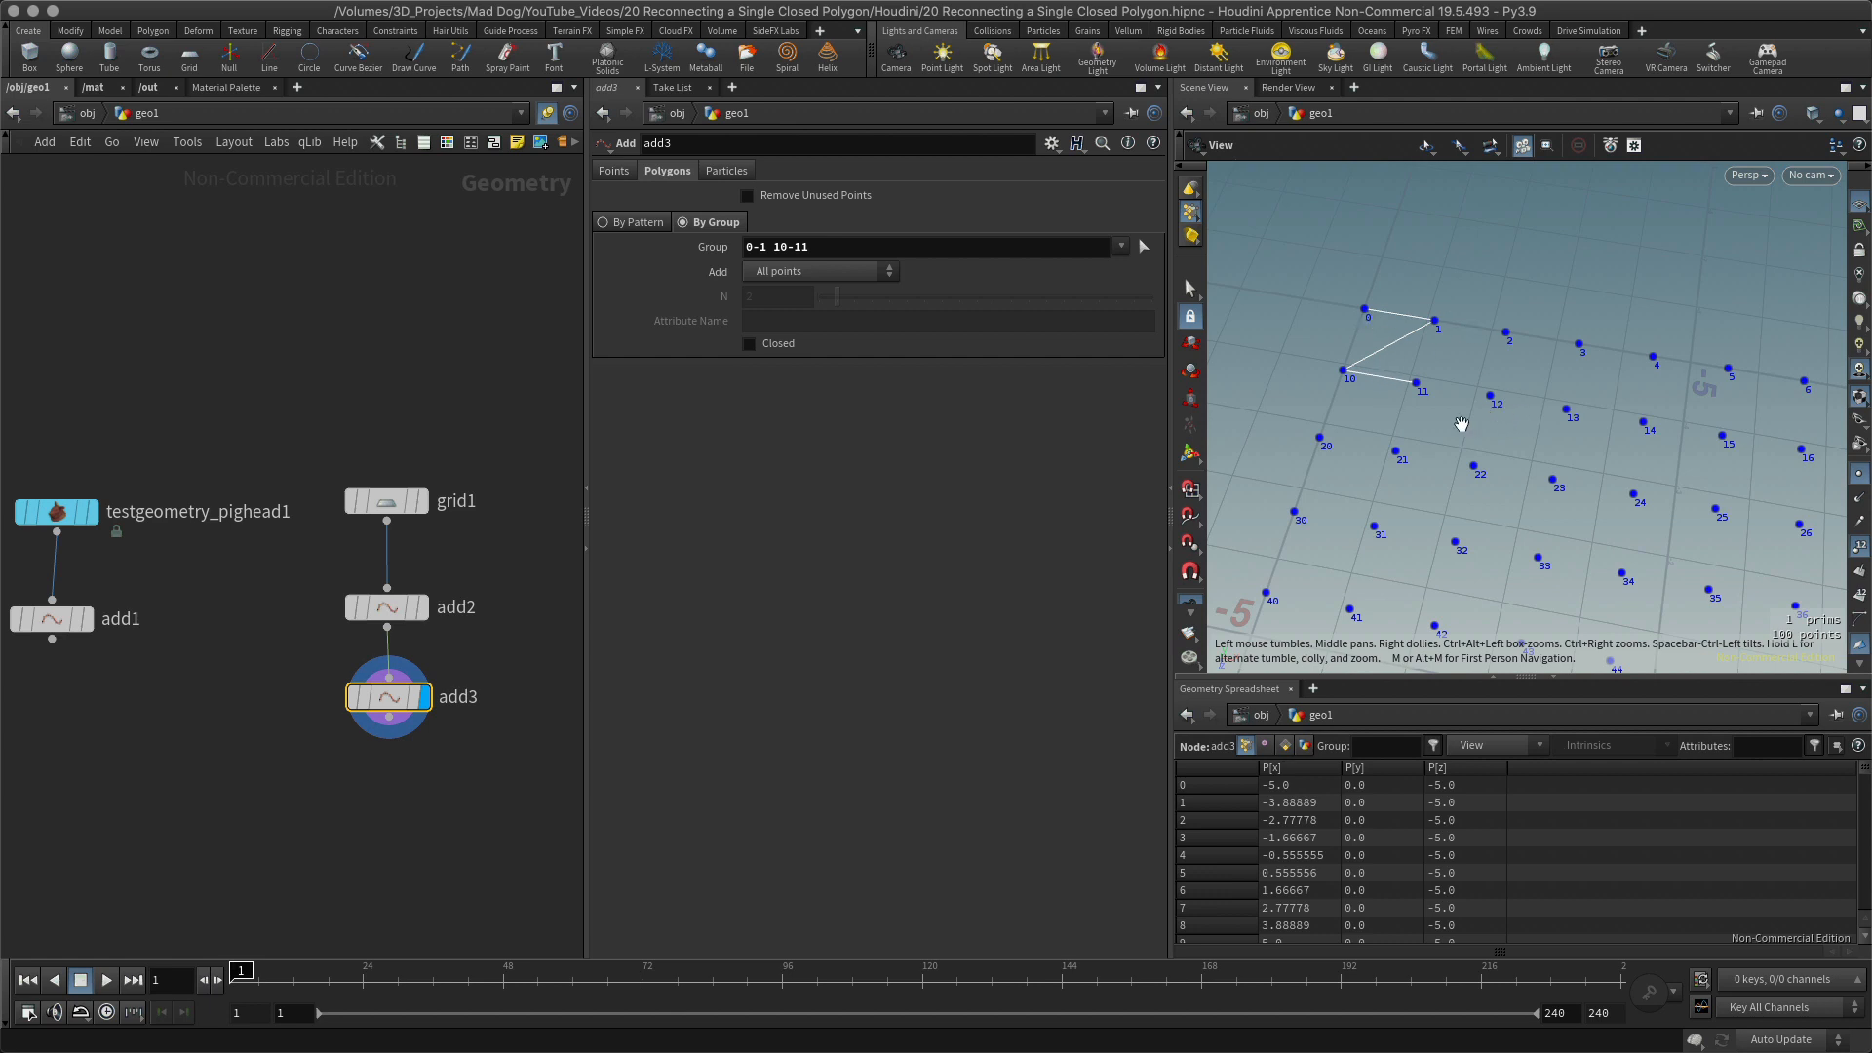
Toggle Closed on add3 to compare the closed and open shapes of the four-point polygon, leaving it off.
click(748, 344)
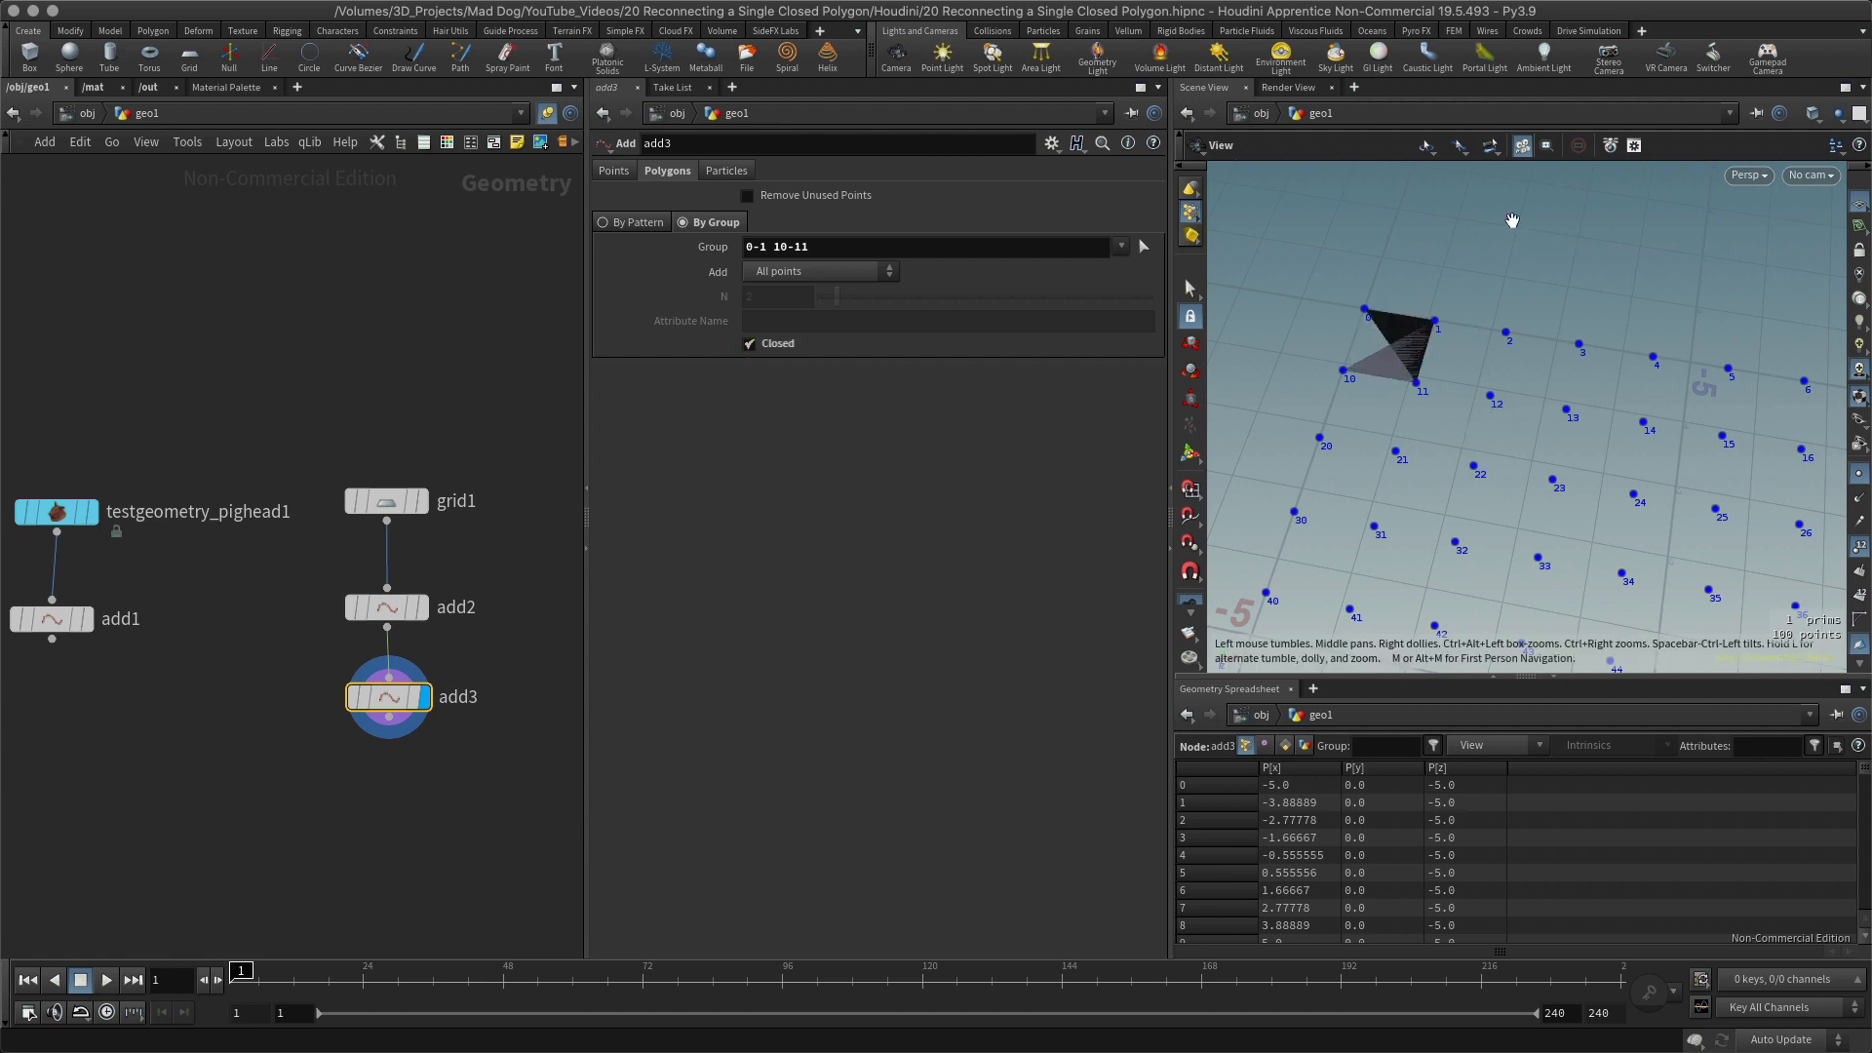
drag(1404, 441, 1419, 451)
right_drag(1419, 451, 1498, 442)
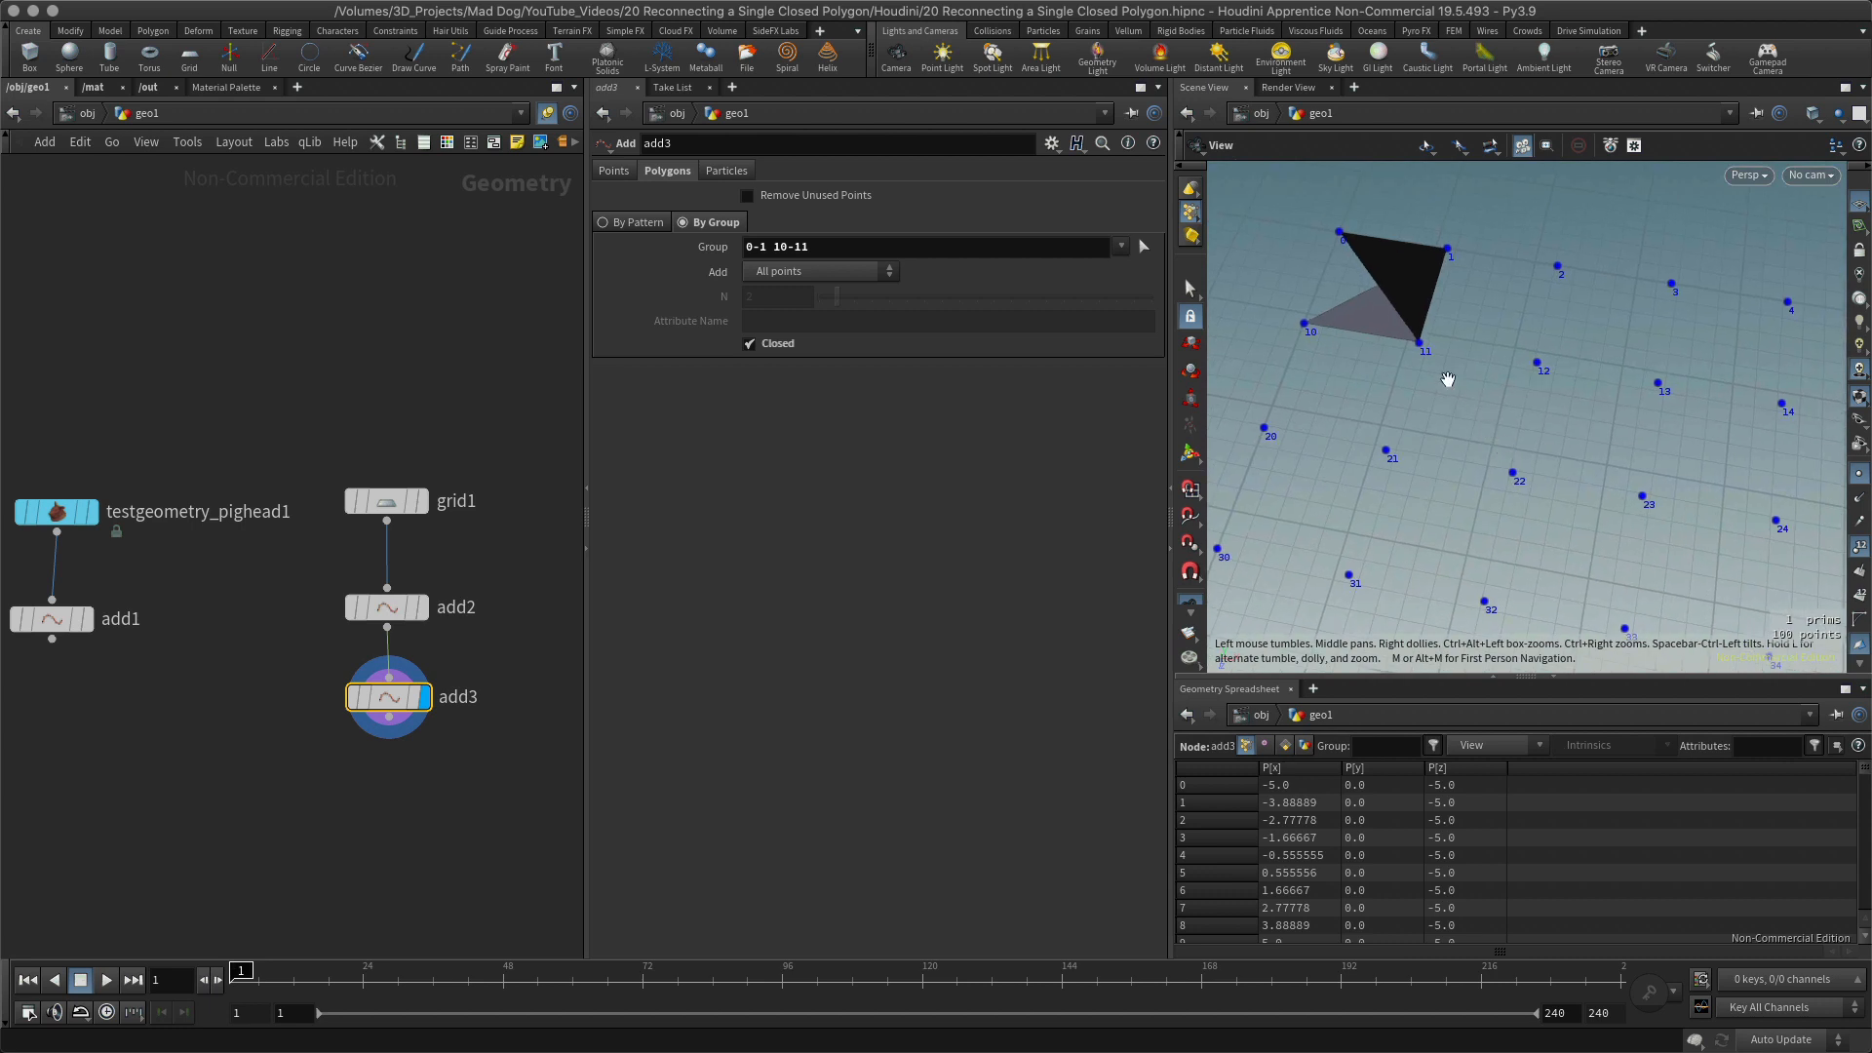
middle_drag(1418, 395, 1475, 434)
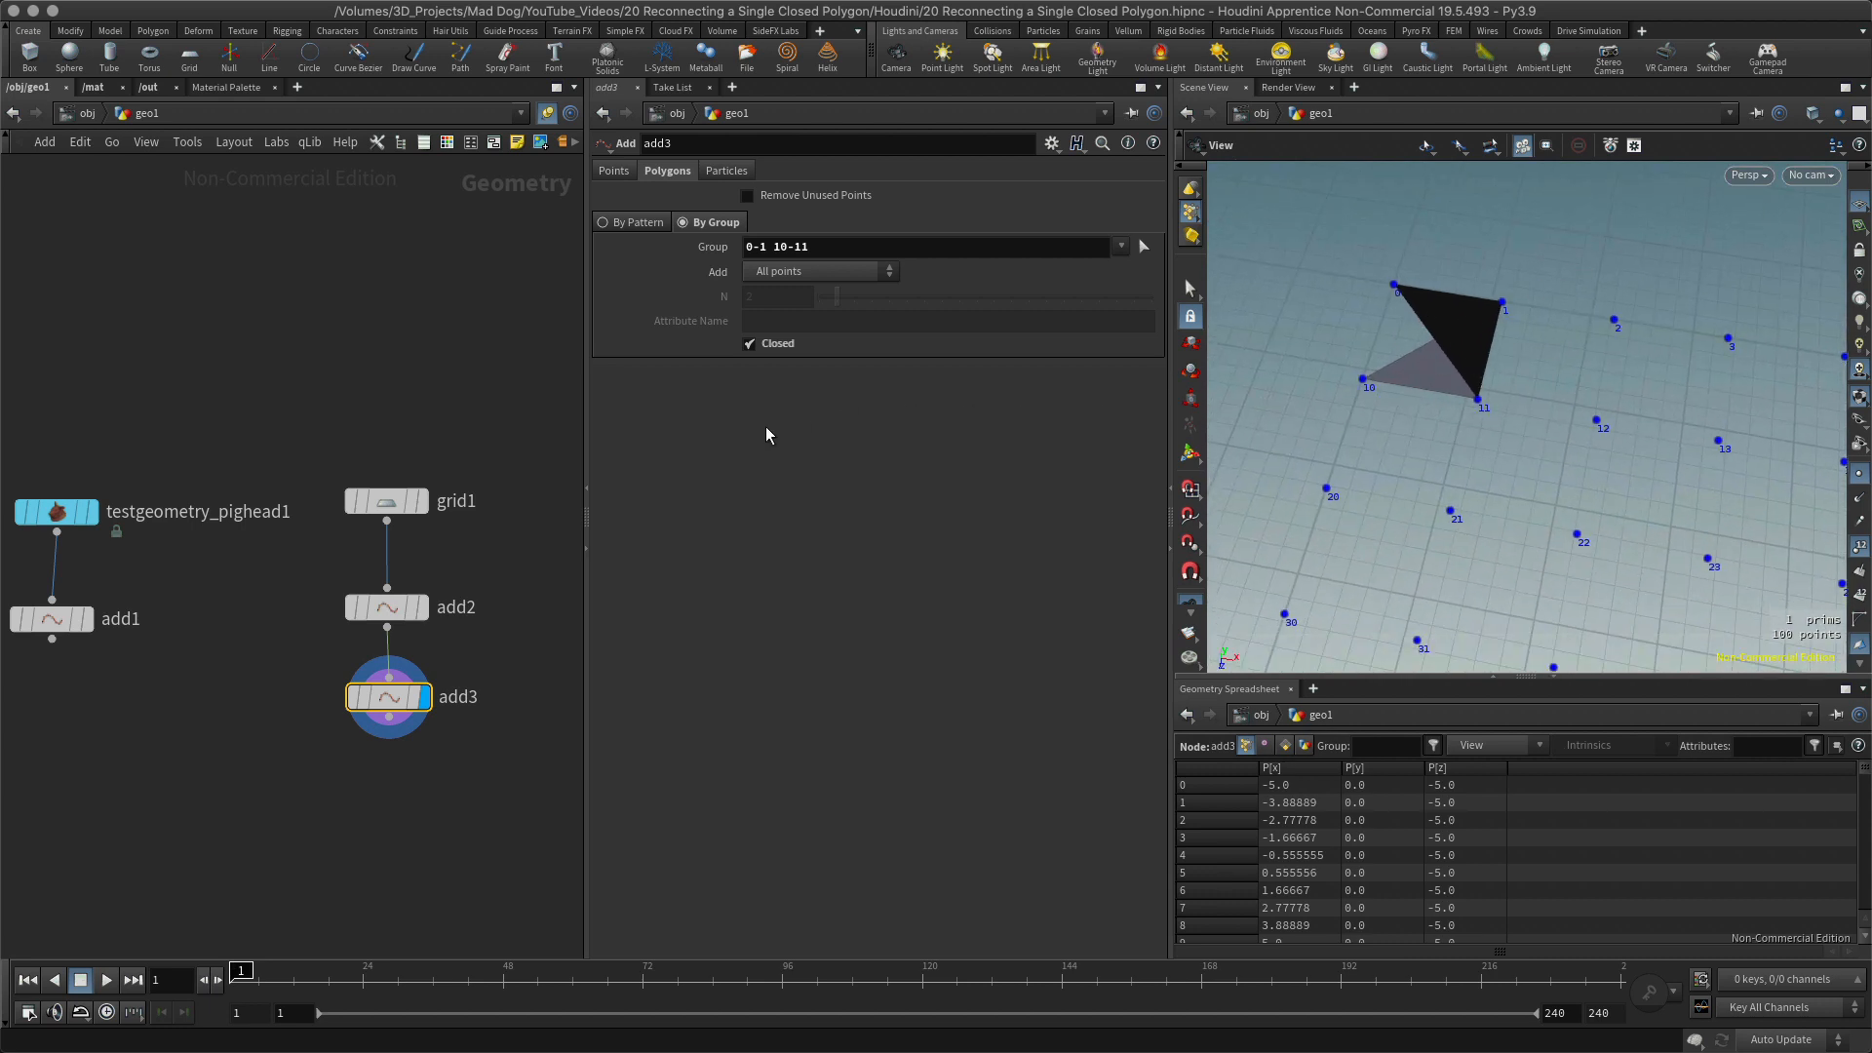
click(749, 347)
click(751, 347)
click(750, 347)
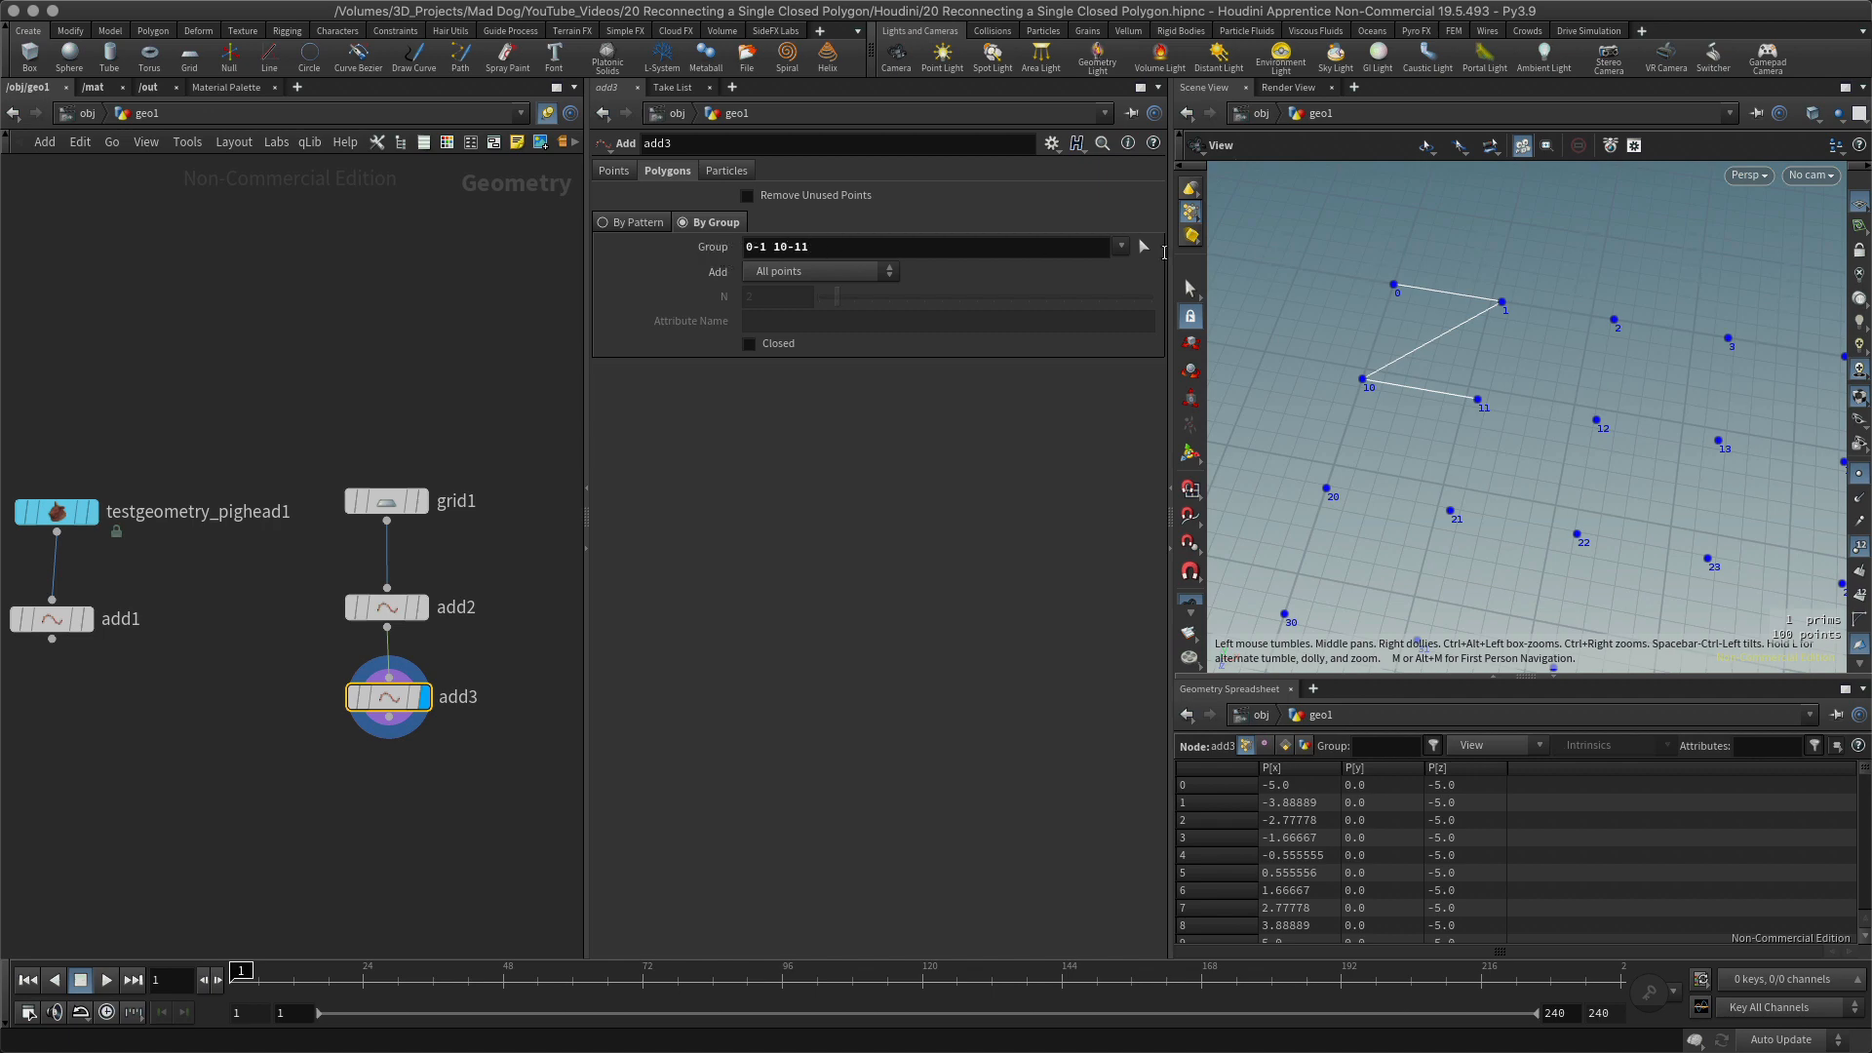
Change the point order in add3's group to 0-1 11-10.
click(785, 246)
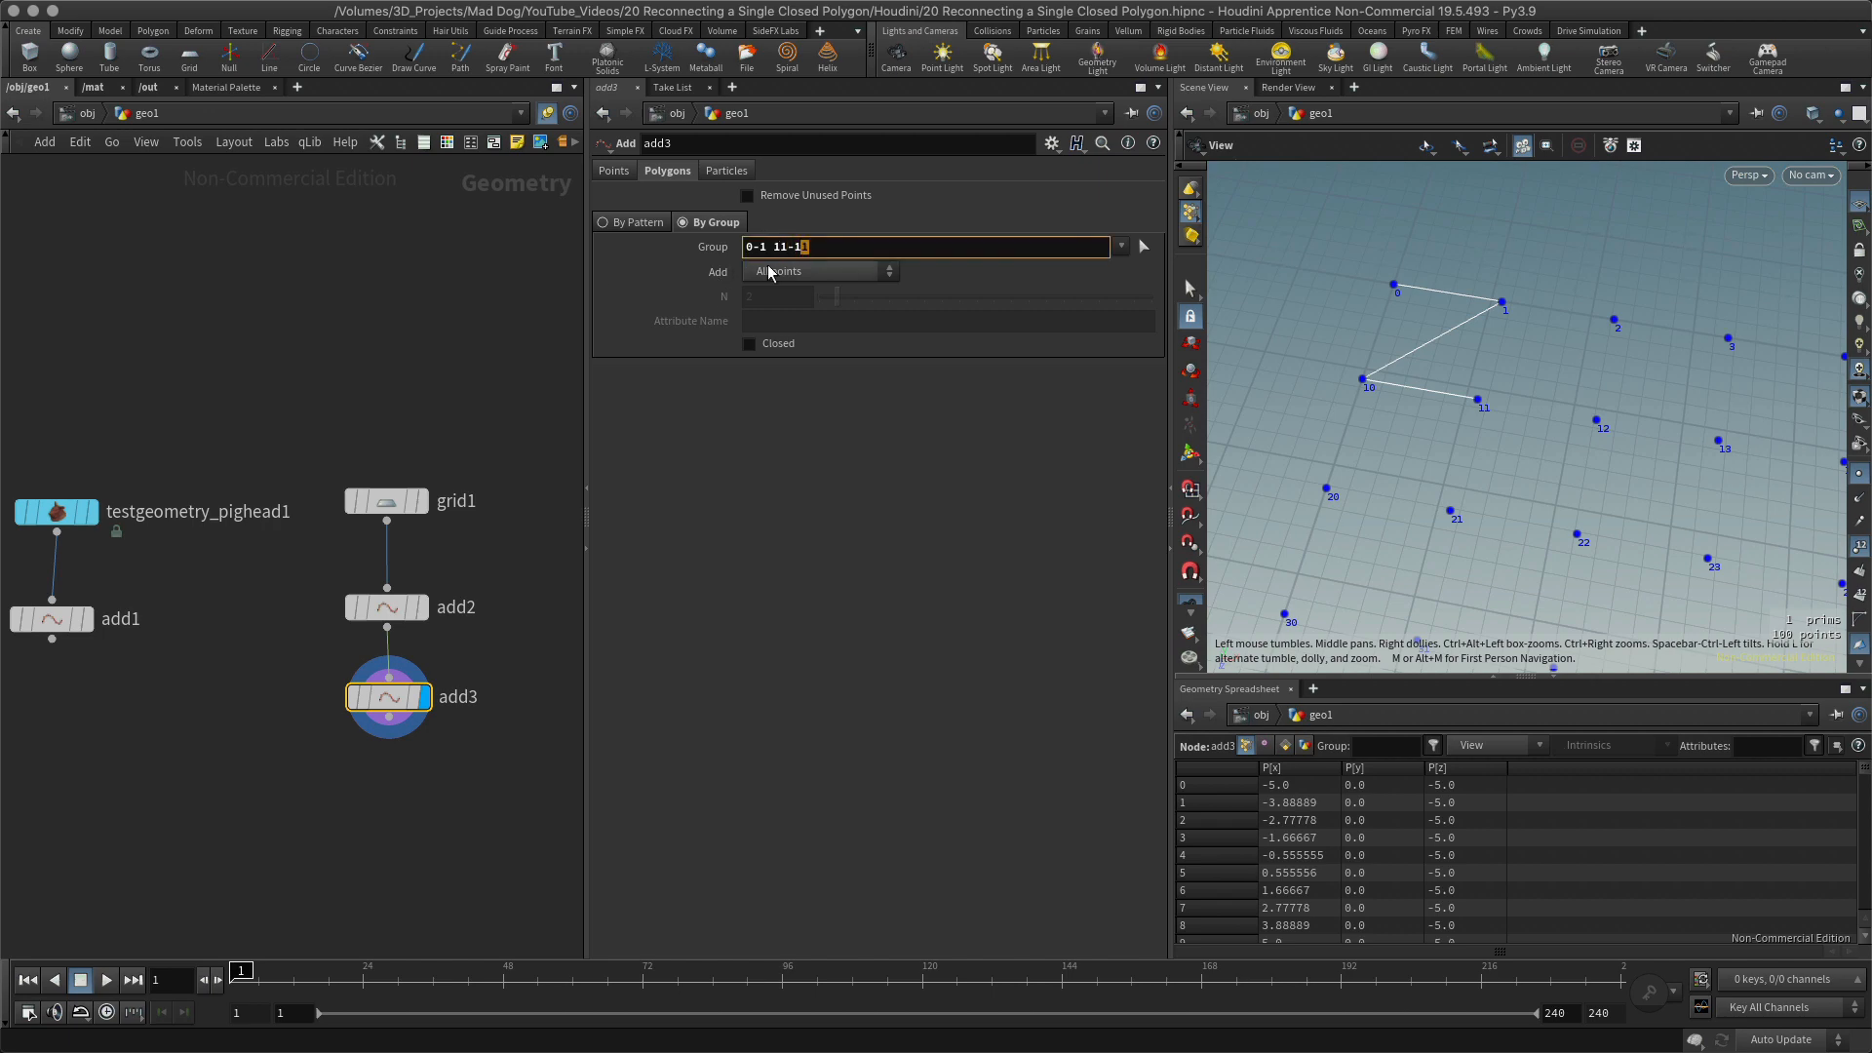
key(Return)
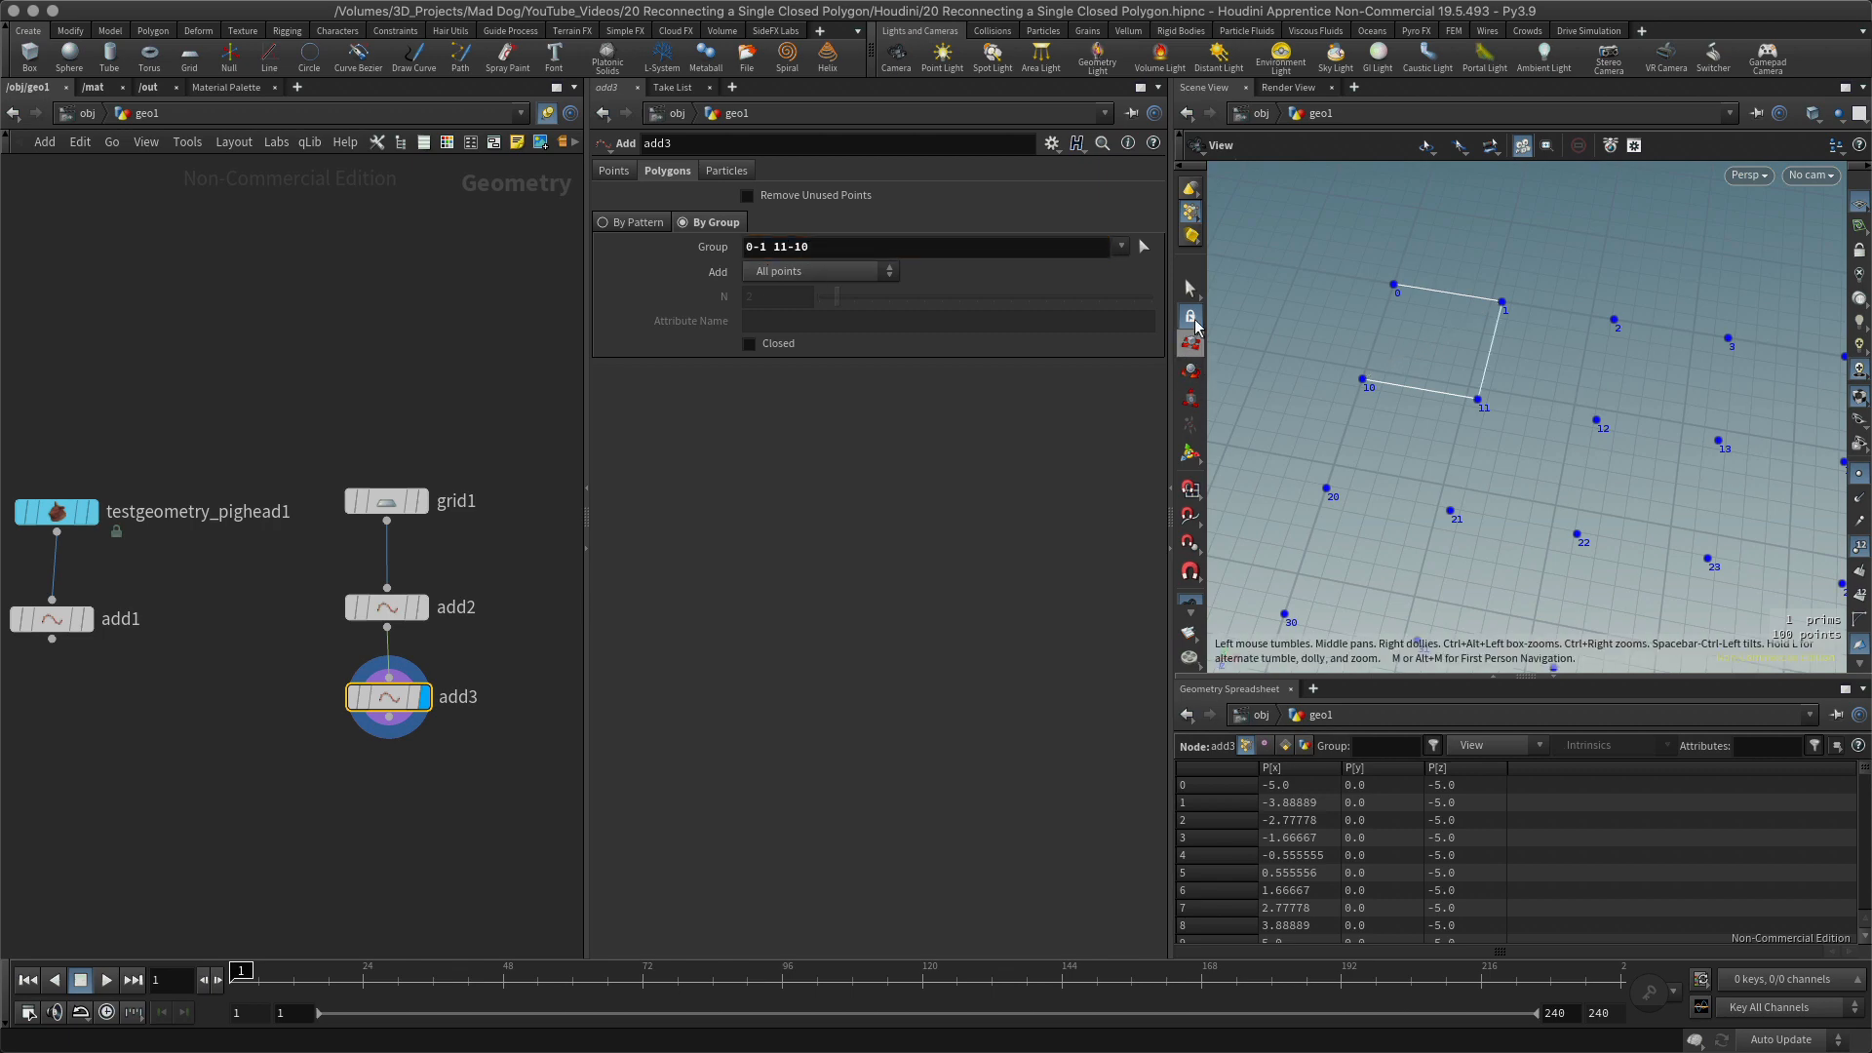
Turn on Closed for add3's four-point polygon and inspect the filled face.
click(749, 343)
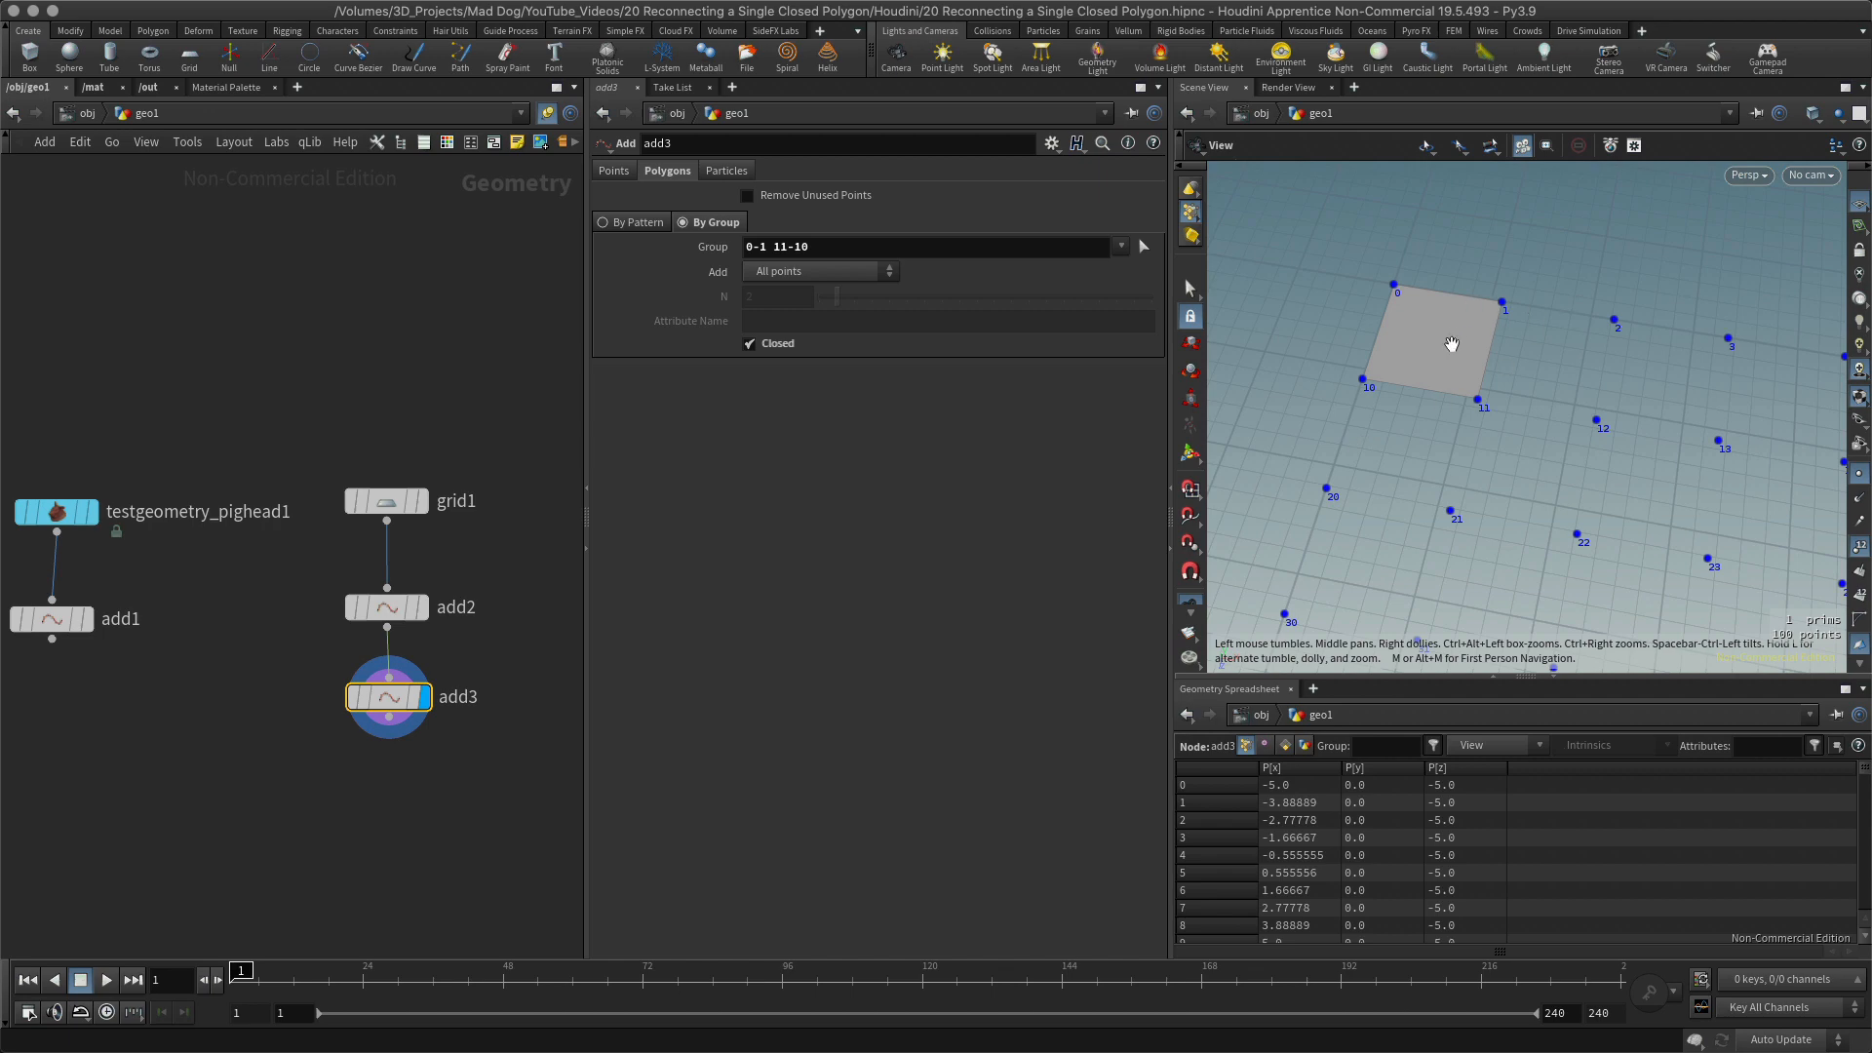
drag(1450, 345, 1433, 295)
right_drag(1447, 331, 1558, 296)
mouse_move(1392, 343)
mouse_down()
mouse_move(1425, 377)
mouse_move(1403, 347)
mouse_up()
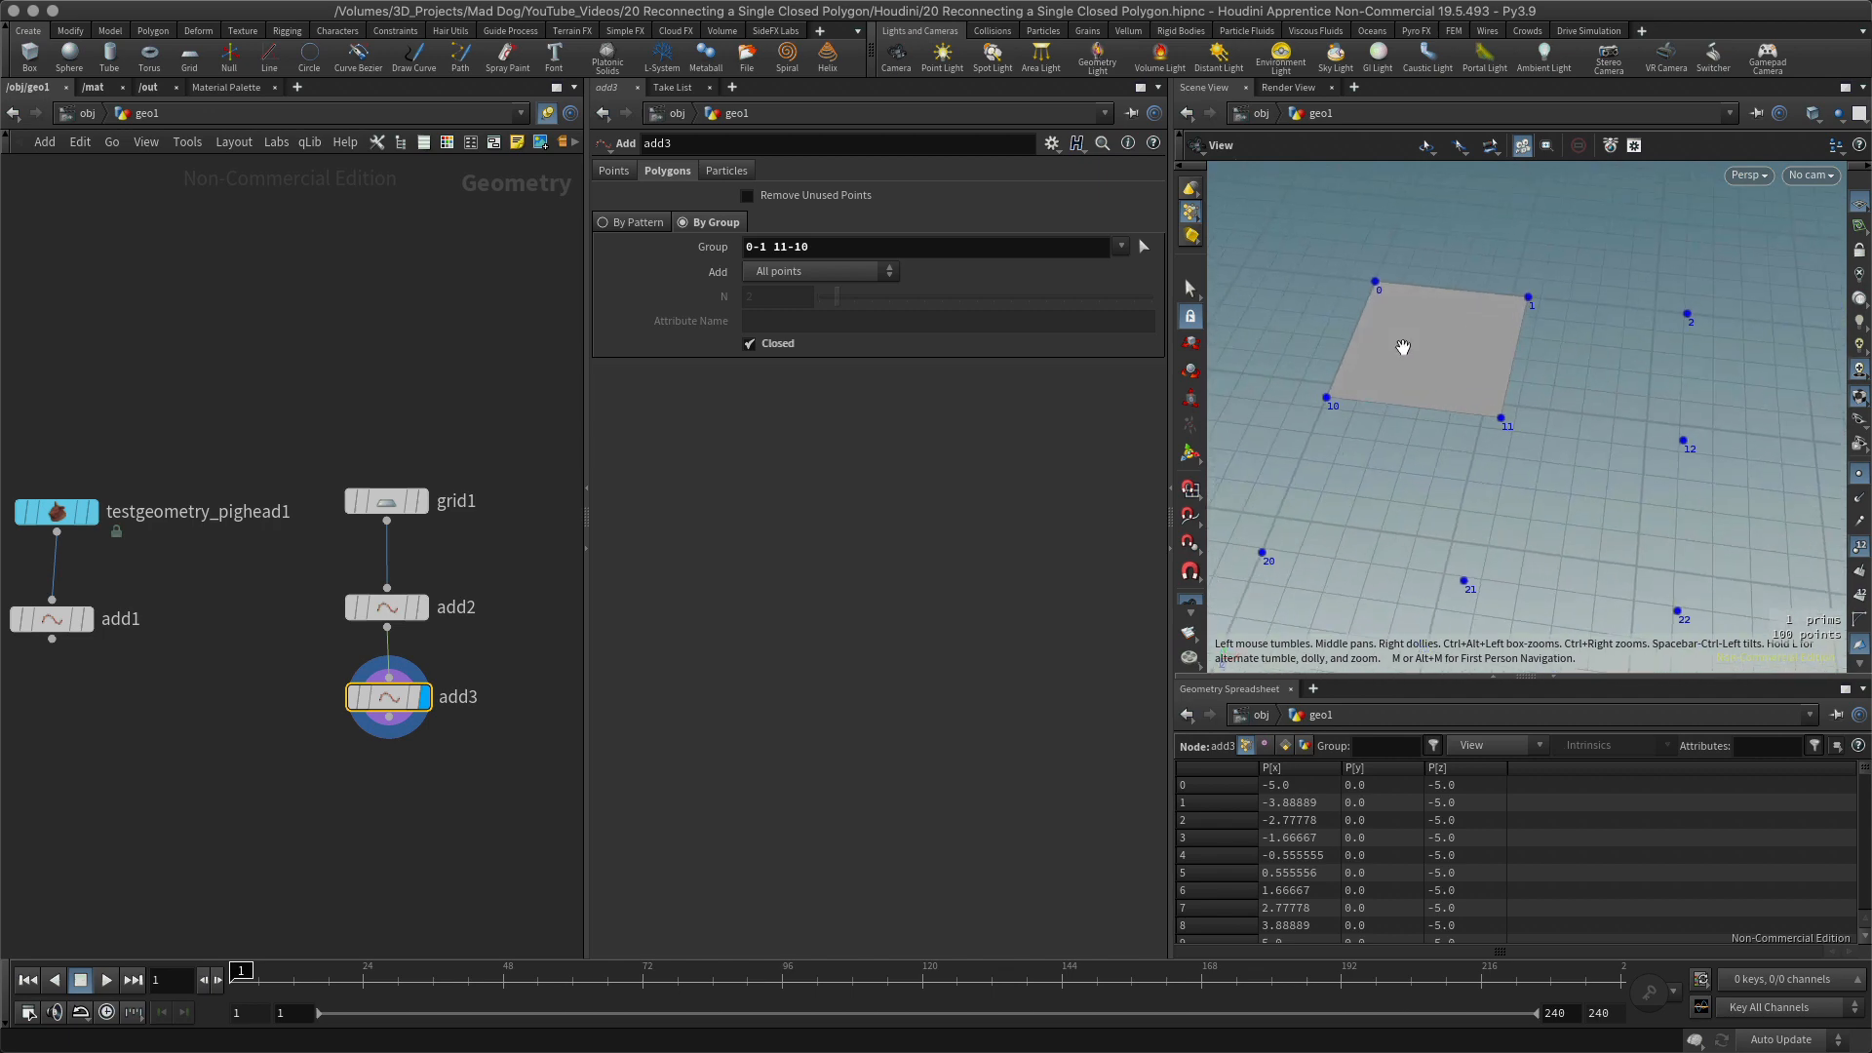
Turn off Closed on add3 and clear its point group.
click(749, 345)
drag(875, 238, 712, 255)
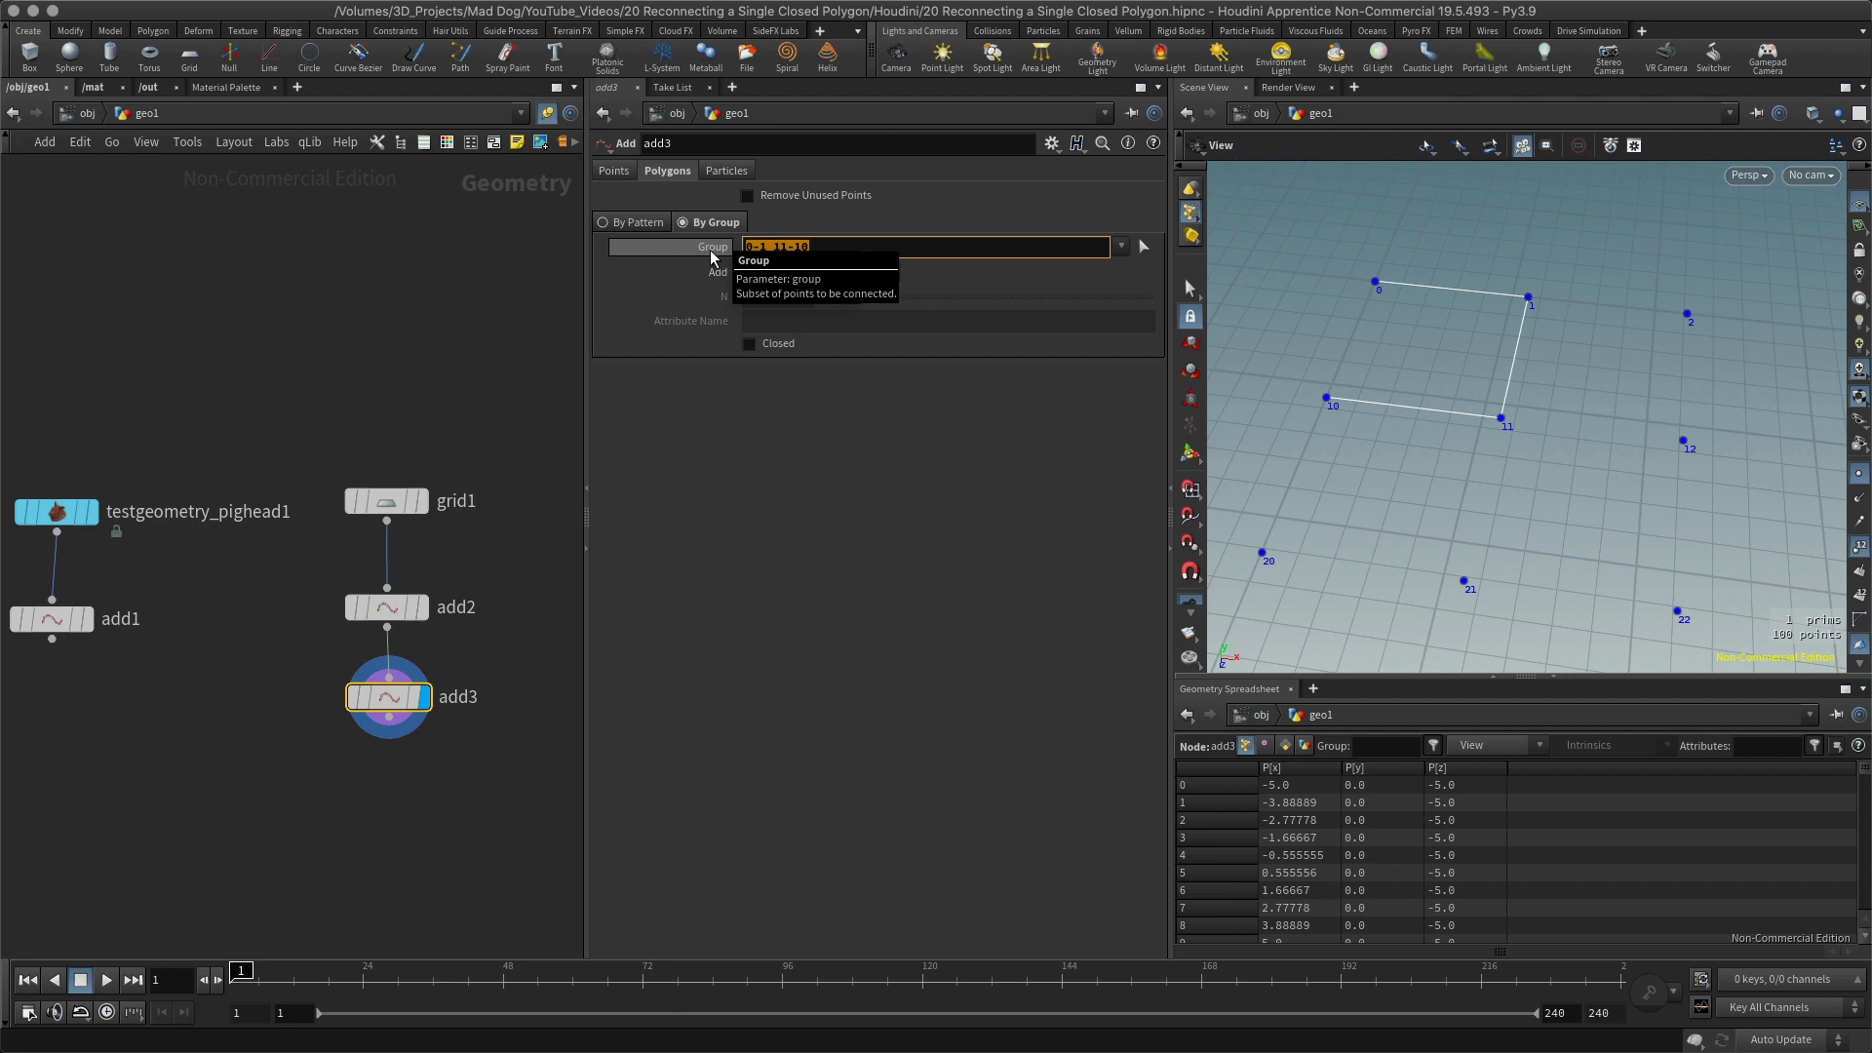
key(BackSpace)
key(Return)
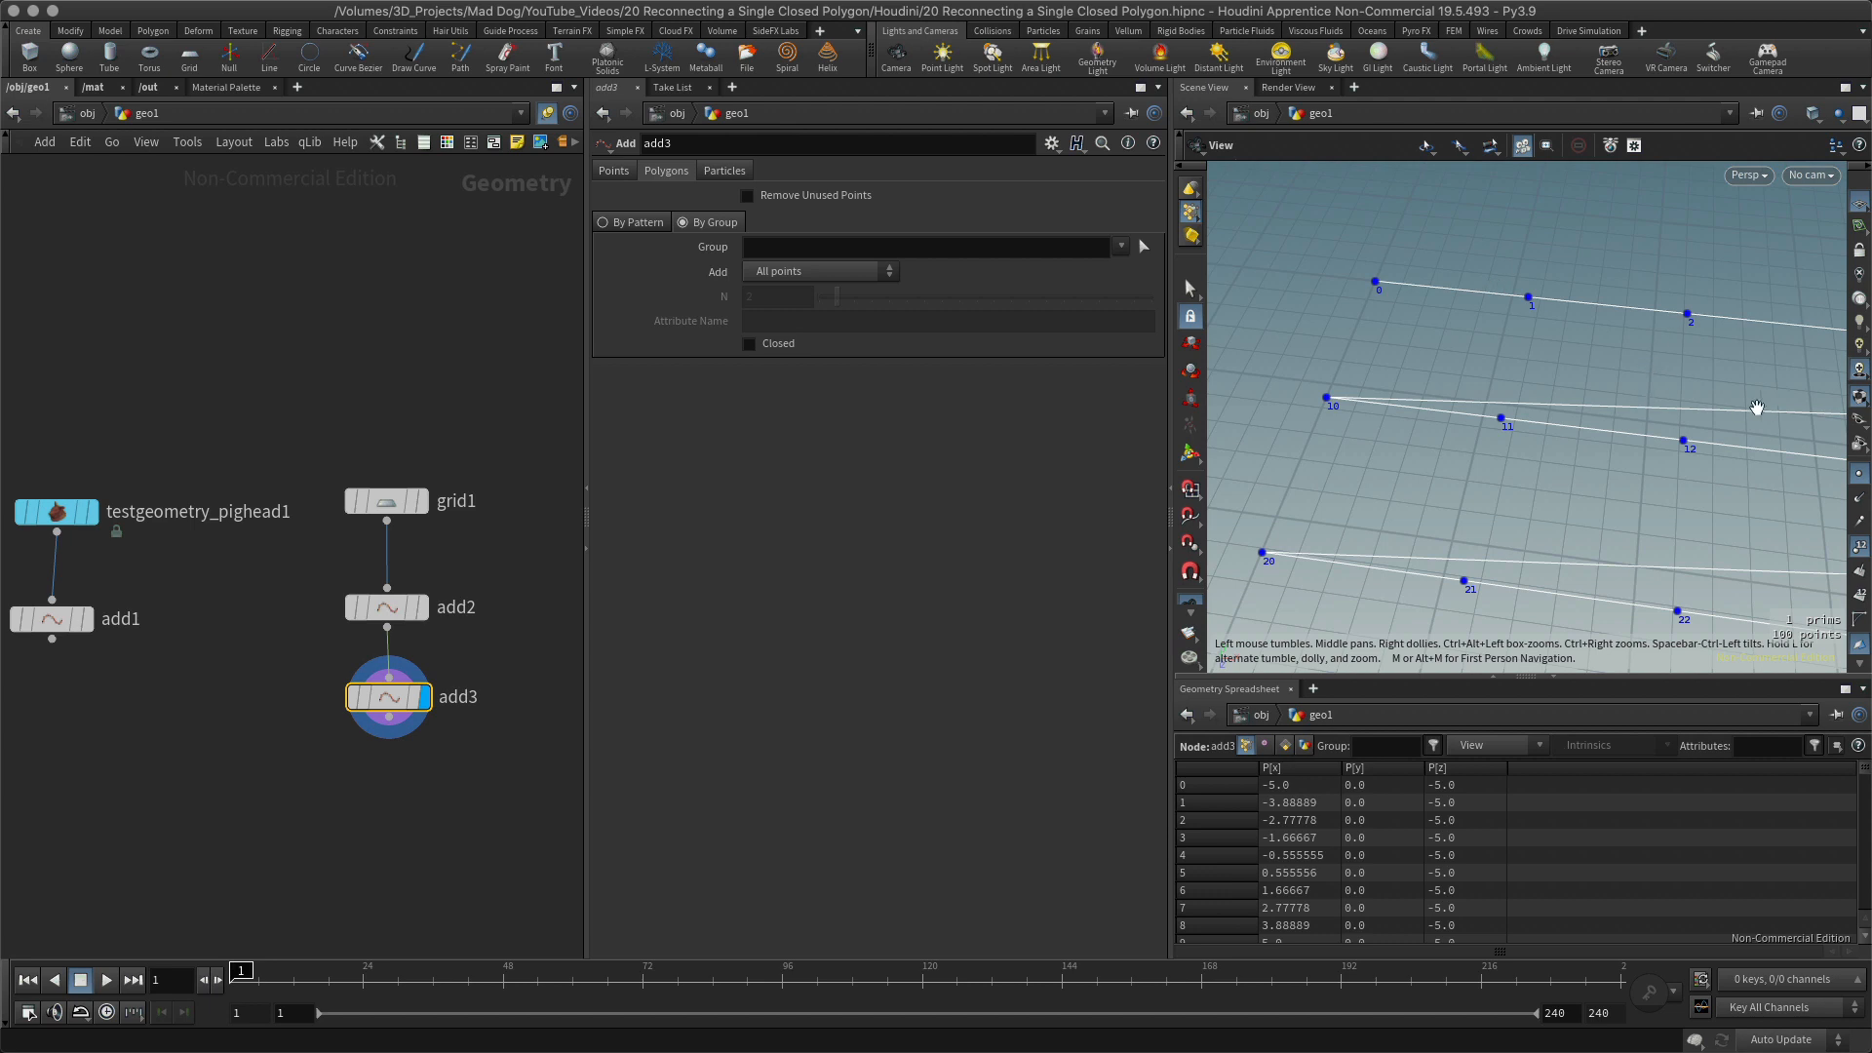
Toggle Closed on add3 to compare the open and closed shapes through all grid points, leaving it off.
scroll(1716, 413, down, 5)
middle_drag(1675, 416, 1529, 462)
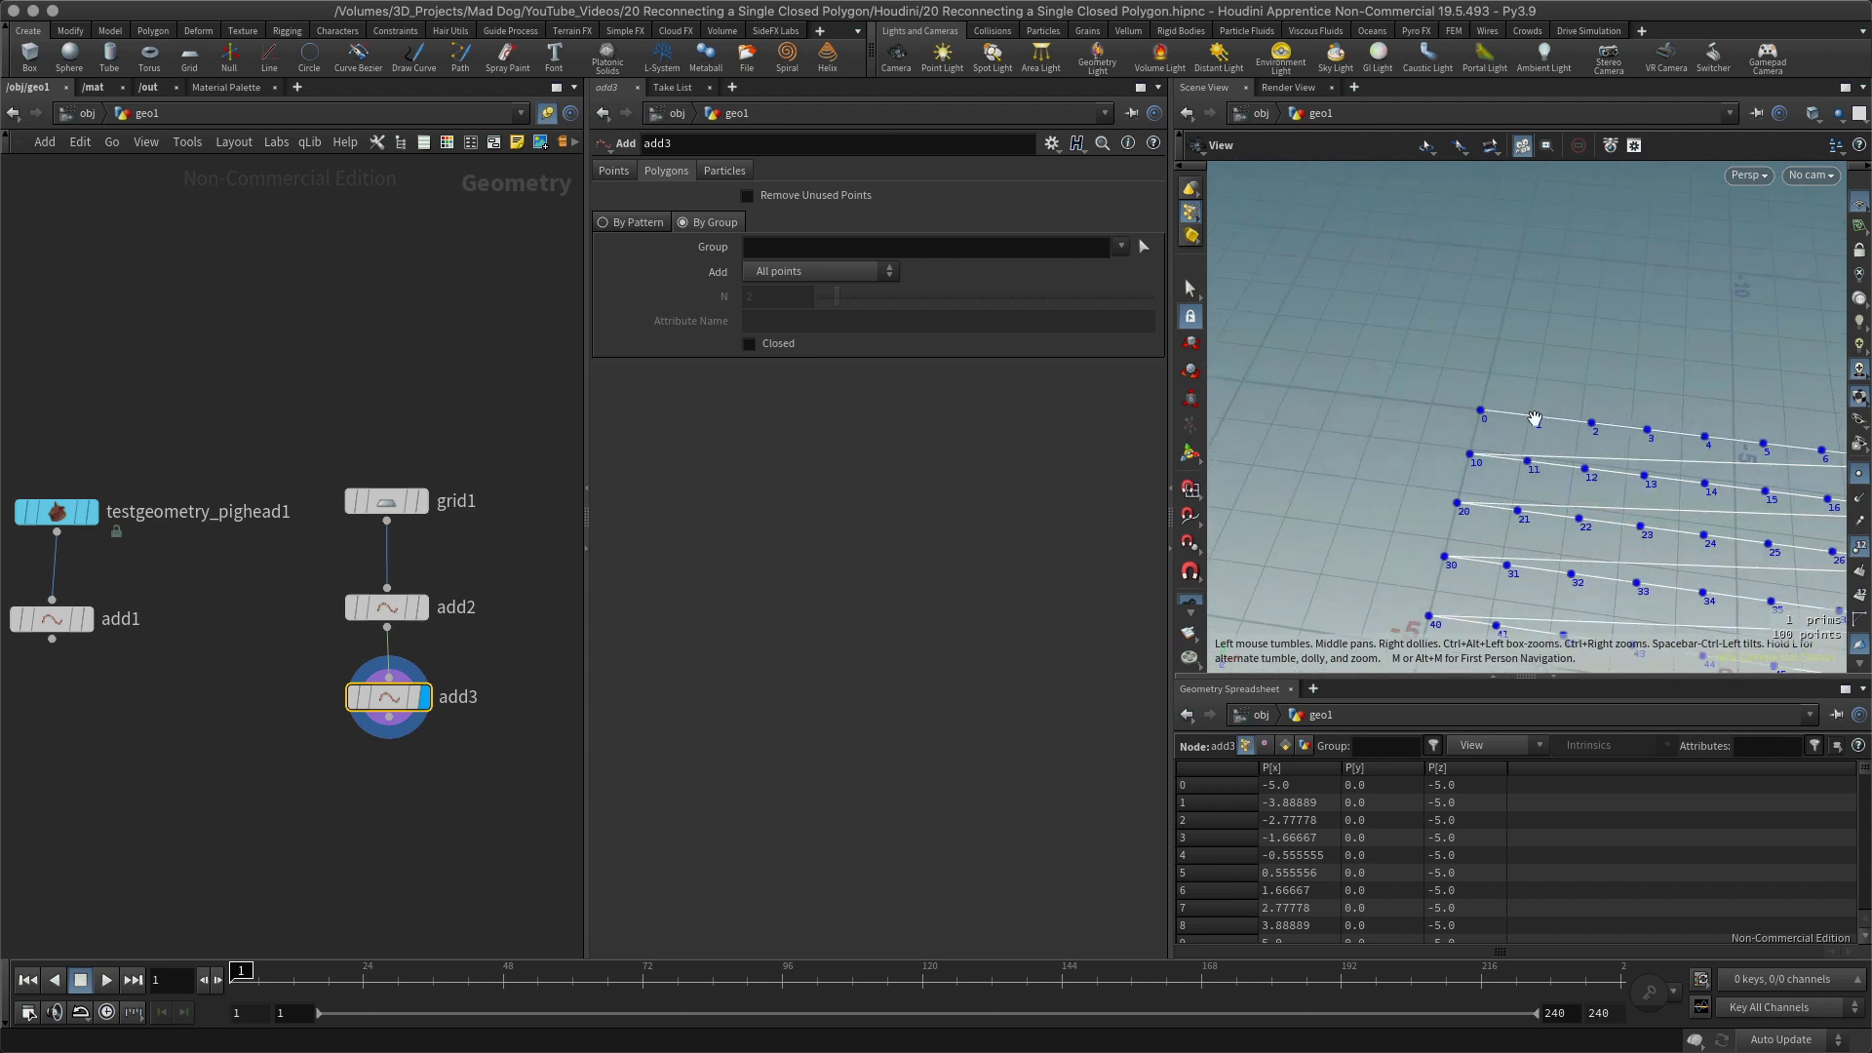
click(750, 345)
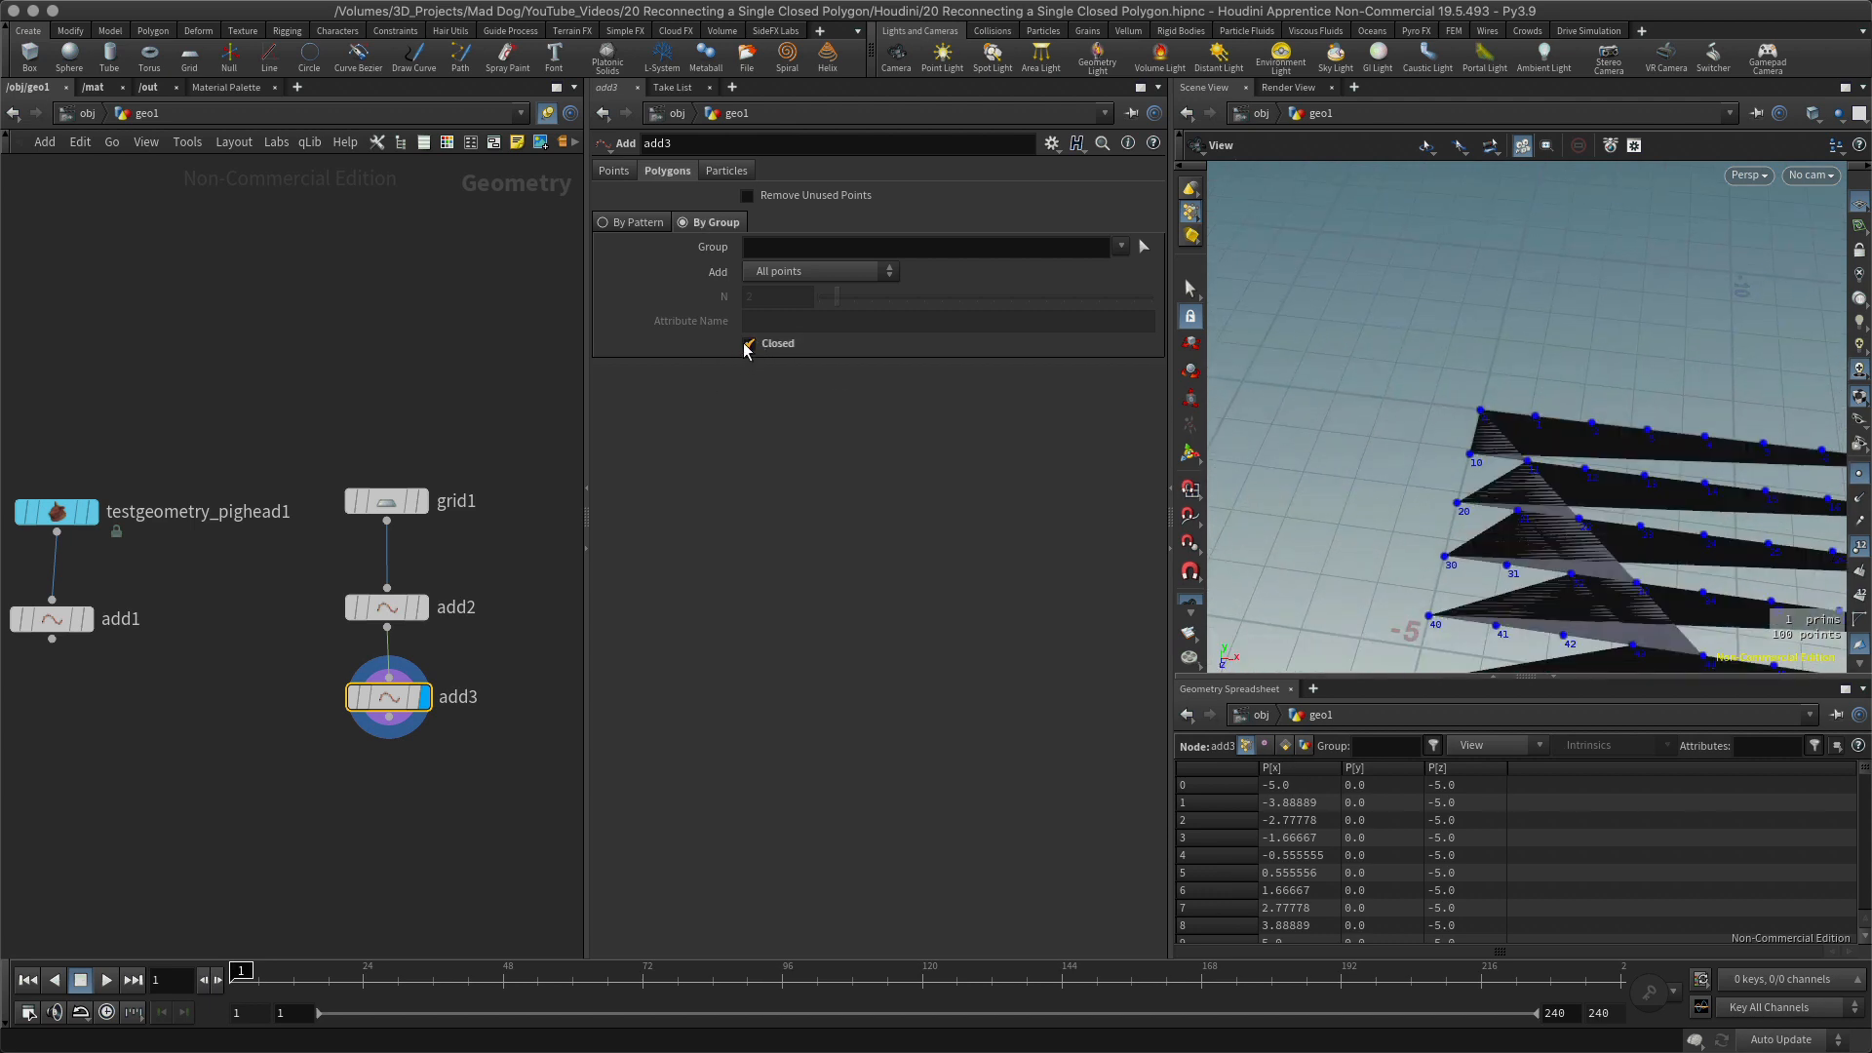
click(748, 344)
Fill add3's group by picking points 0, 1, 11 and 10 in that order in the viewport, and turn on Closed.
scroll(1643, 405, up, 8)
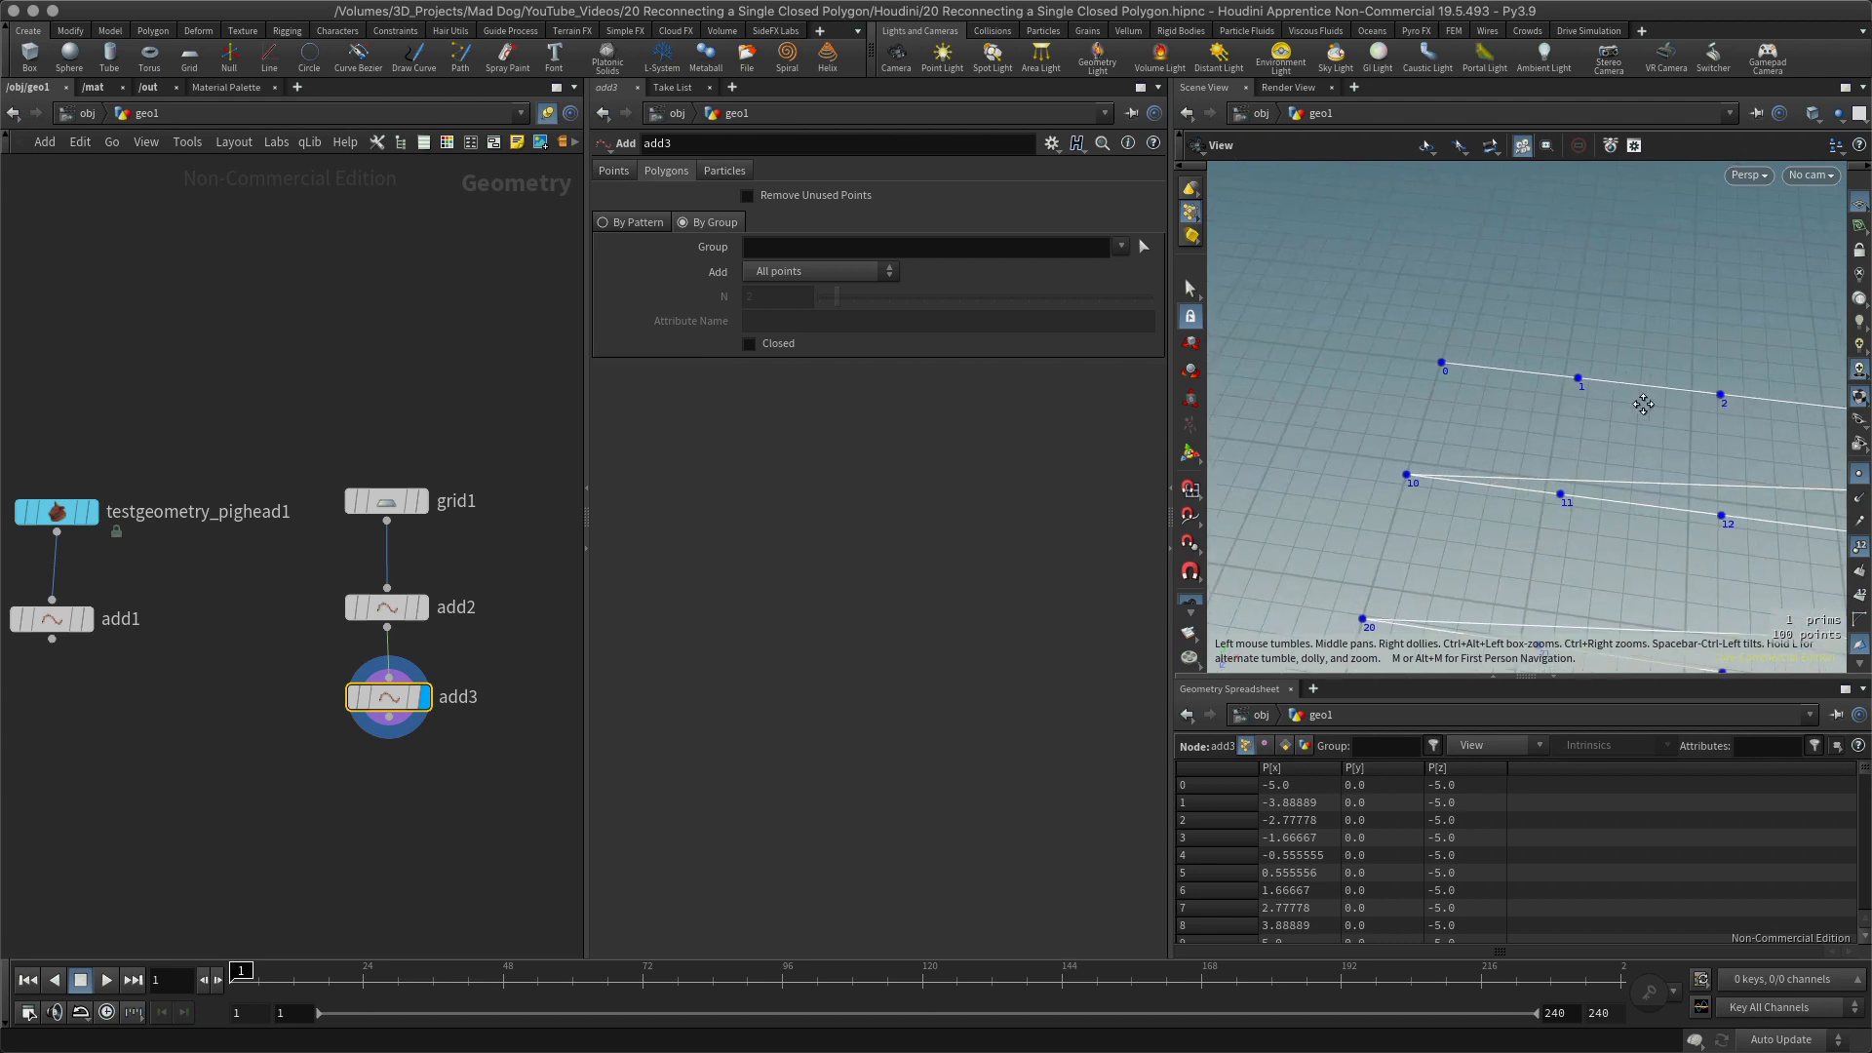
middle_drag(1643, 404, 1604, 401)
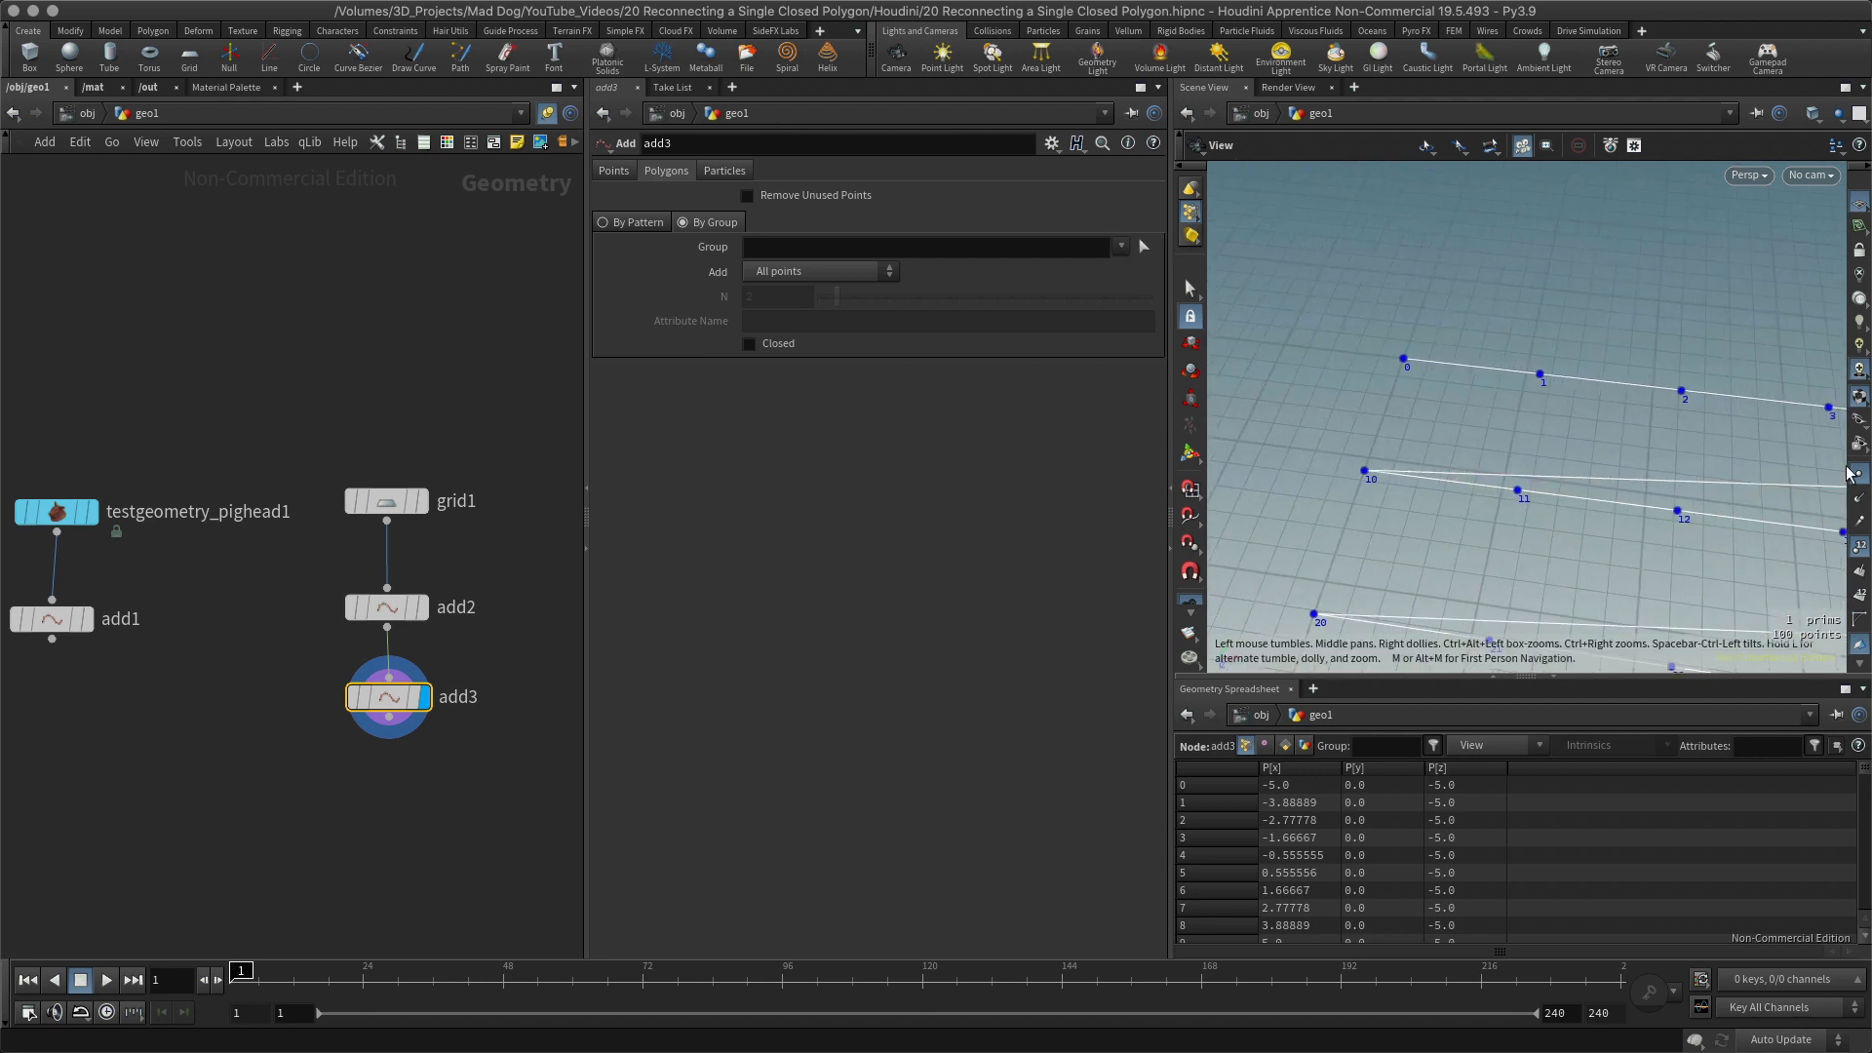
click(1145, 249)
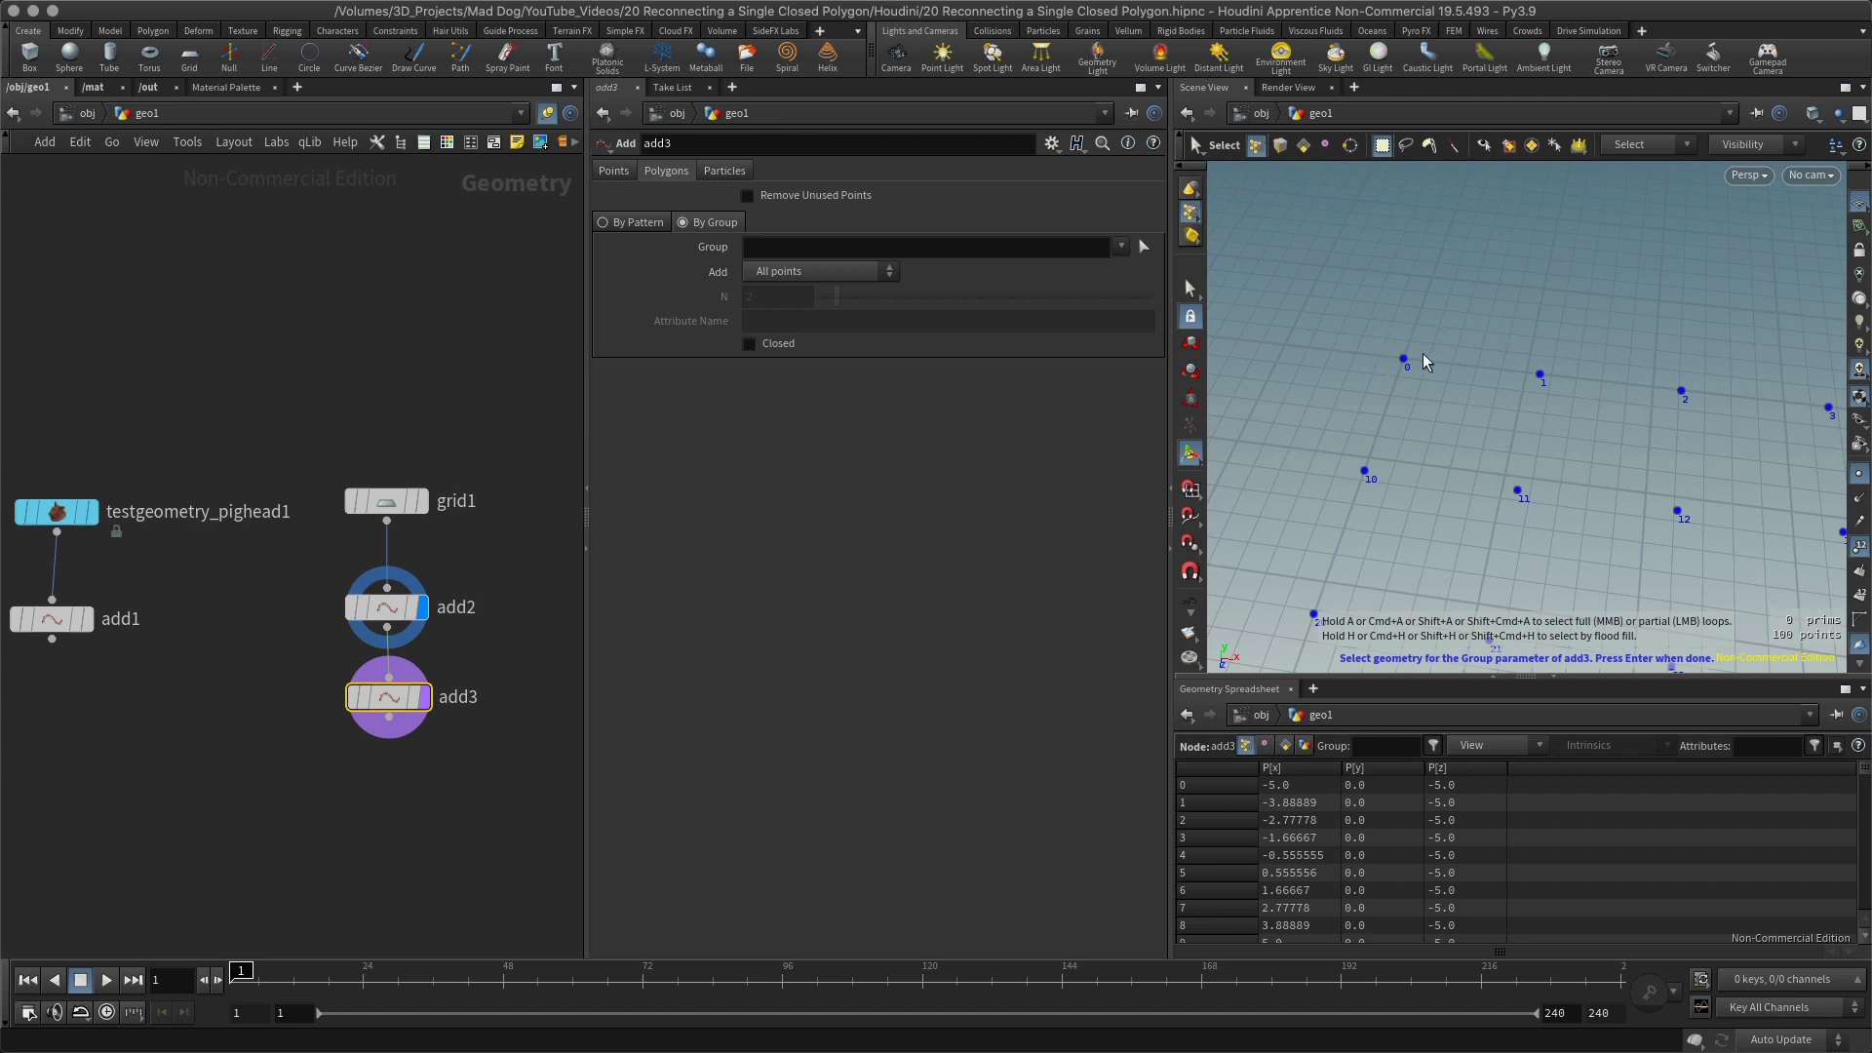
drag(1373, 325, 1372, 325)
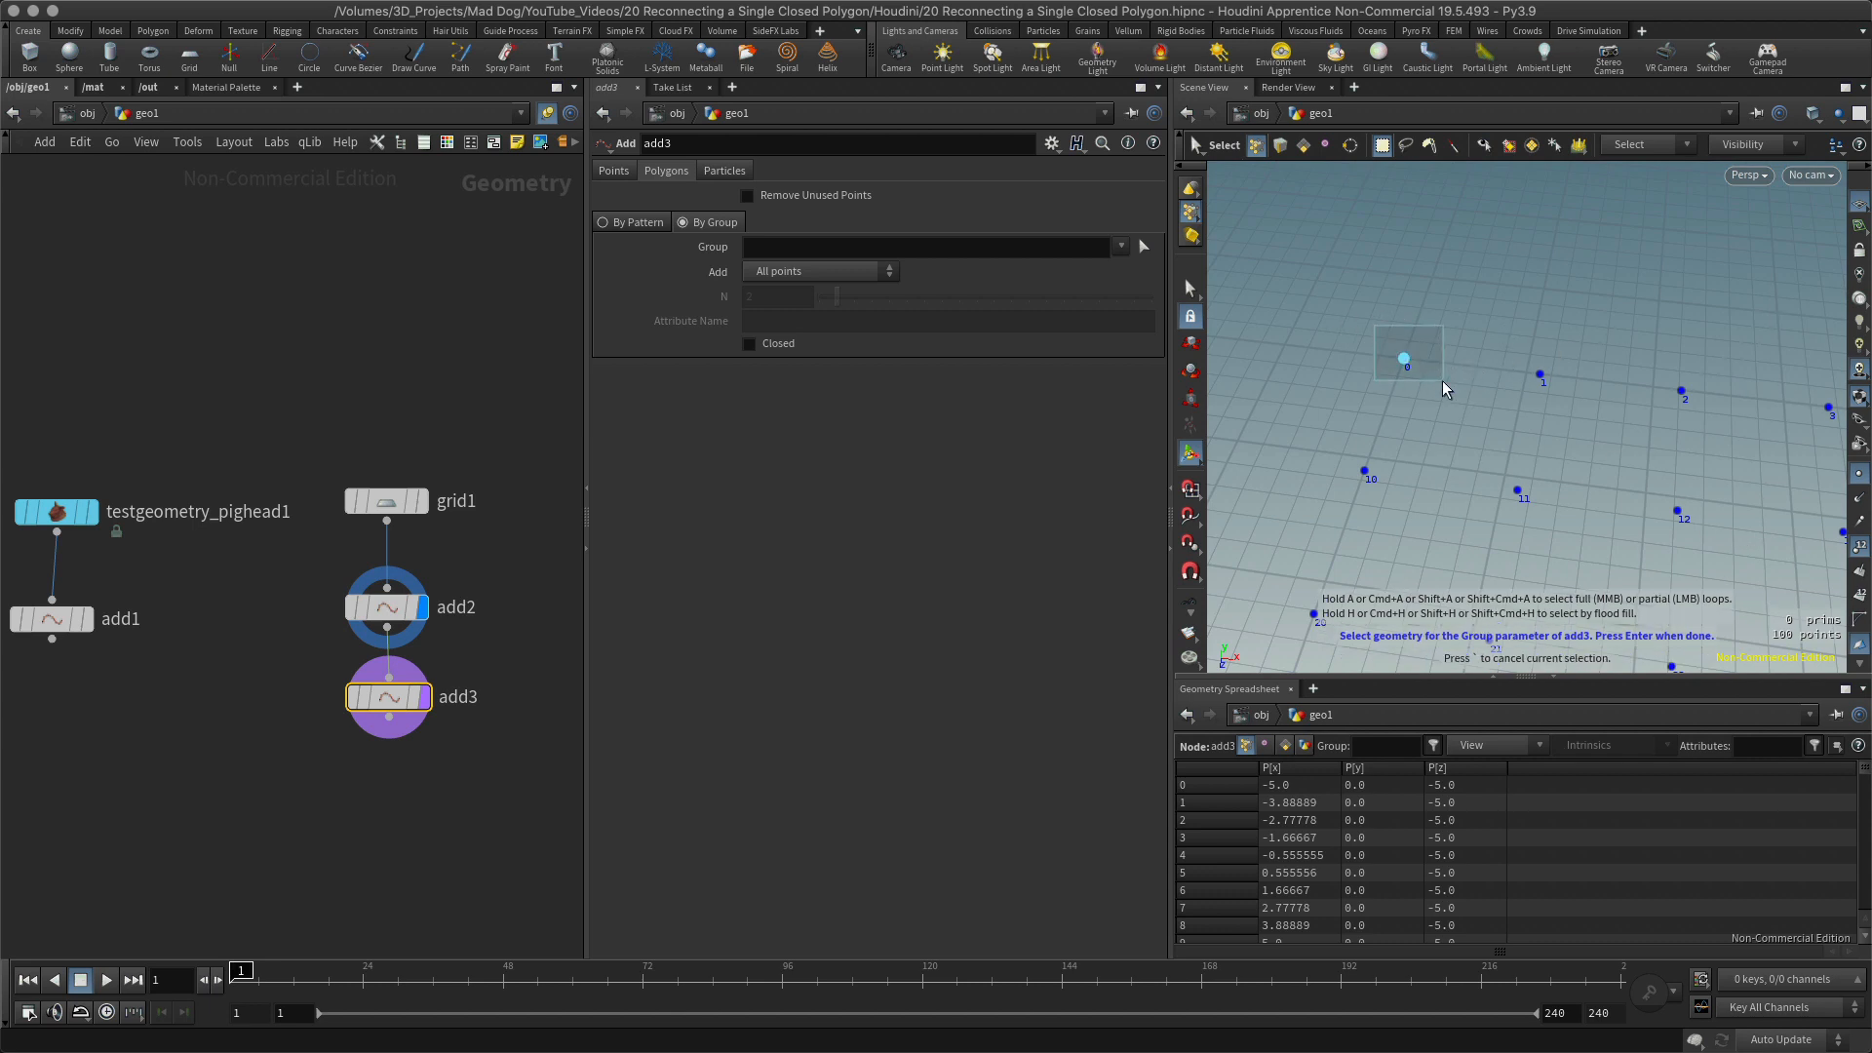
drag(1442, 380, 1445, 382)
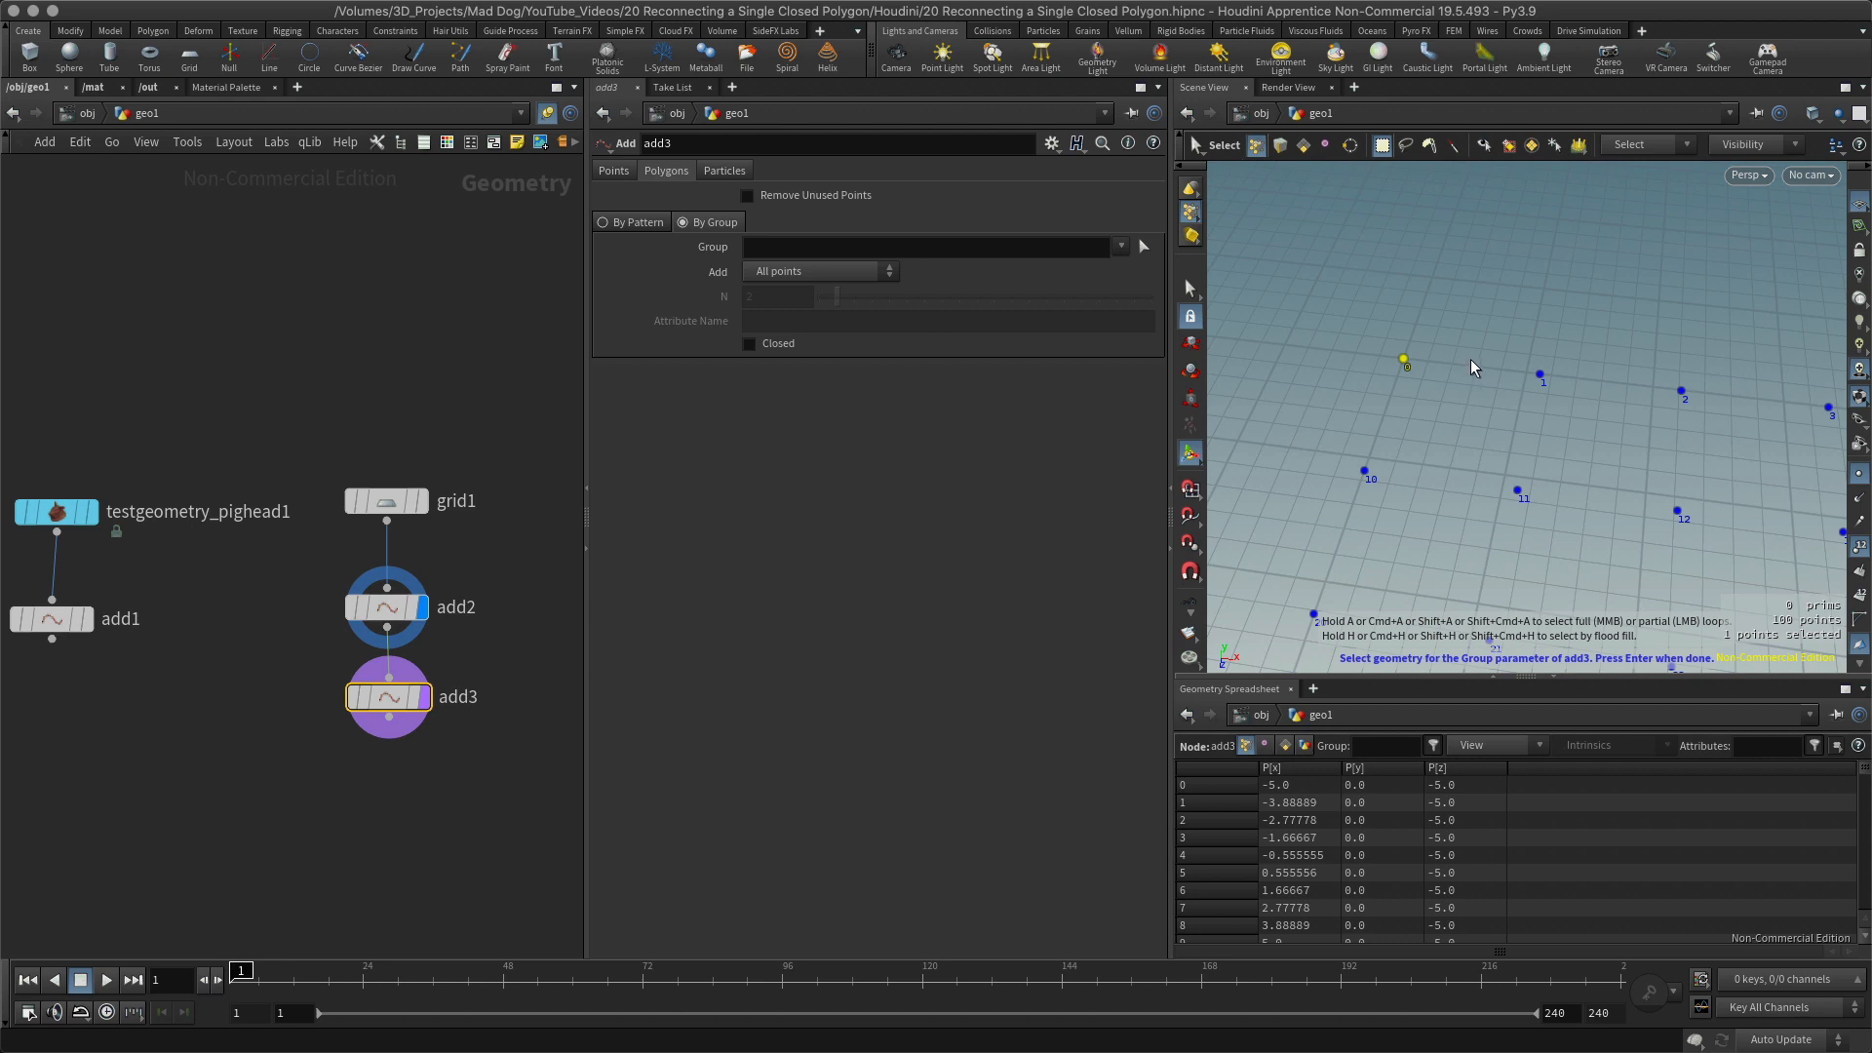
shift+click(1538, 370)
shift+click(1516, 491)
shift+drag(1322, 422, 1379, 507)
key(Return)
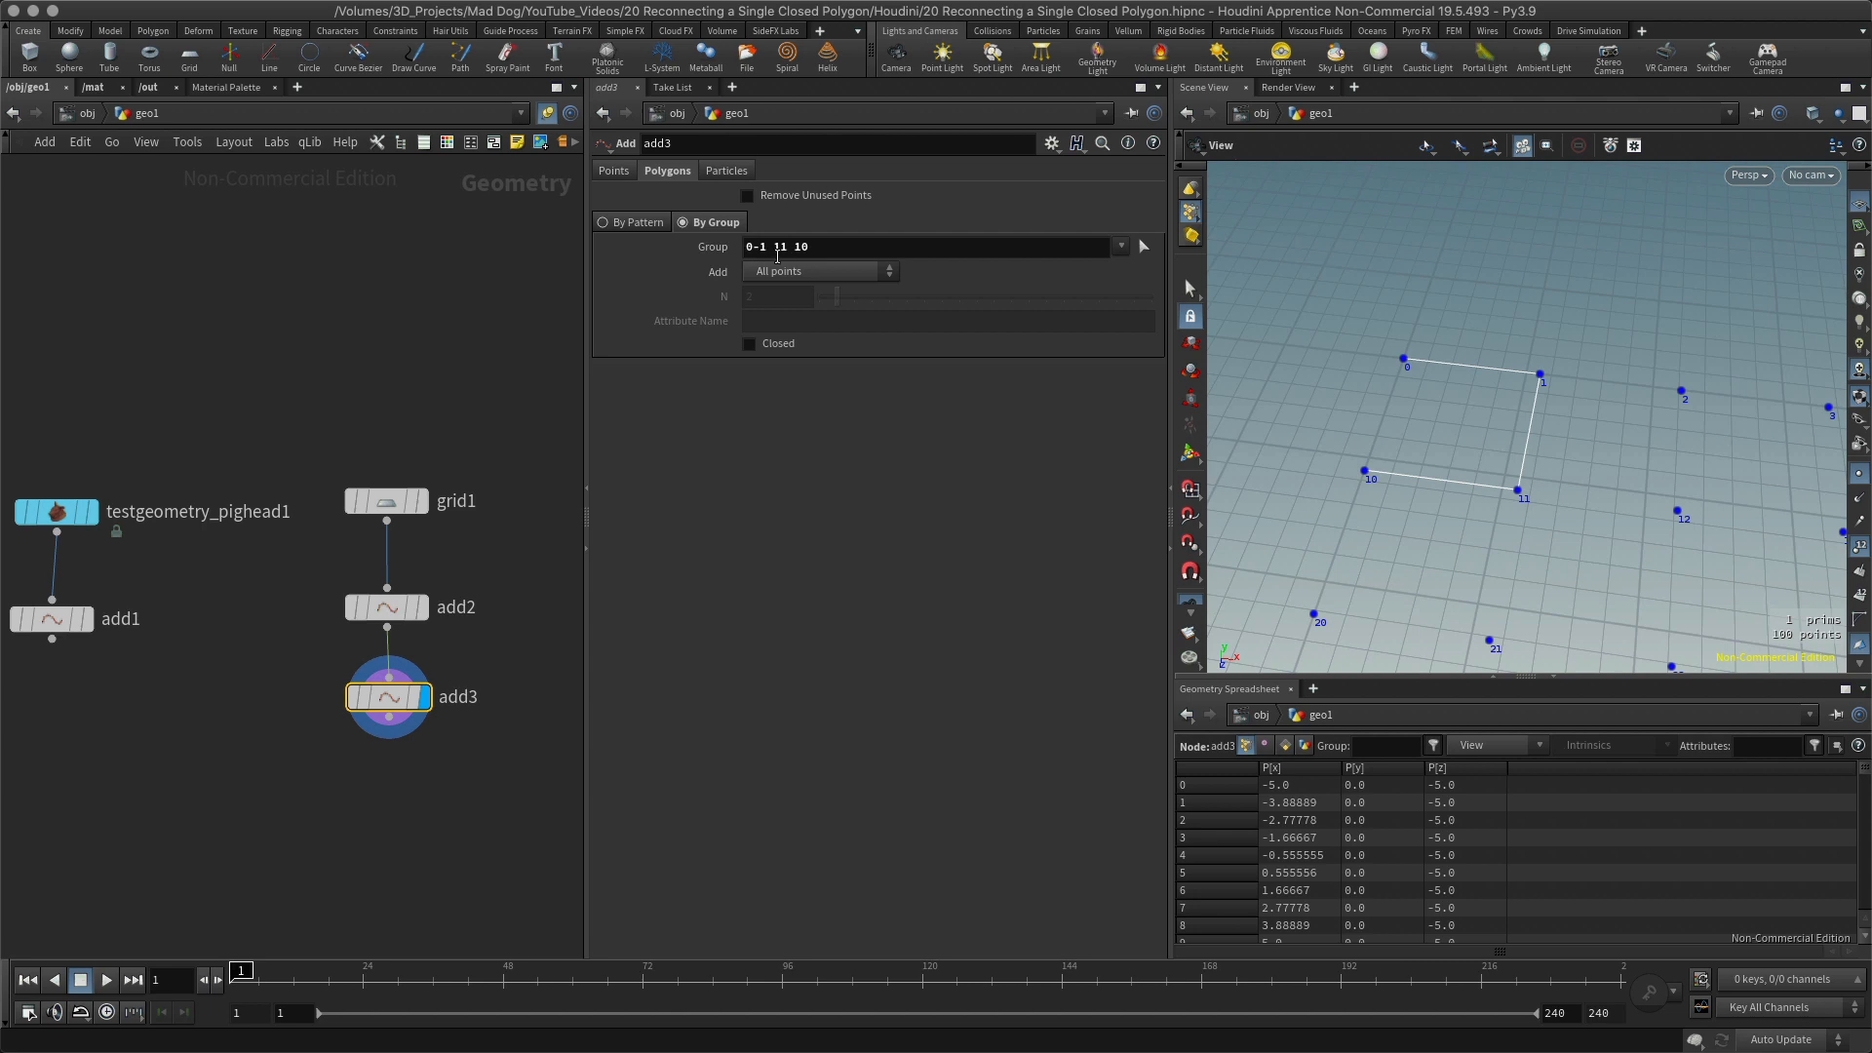
click(749, 344)
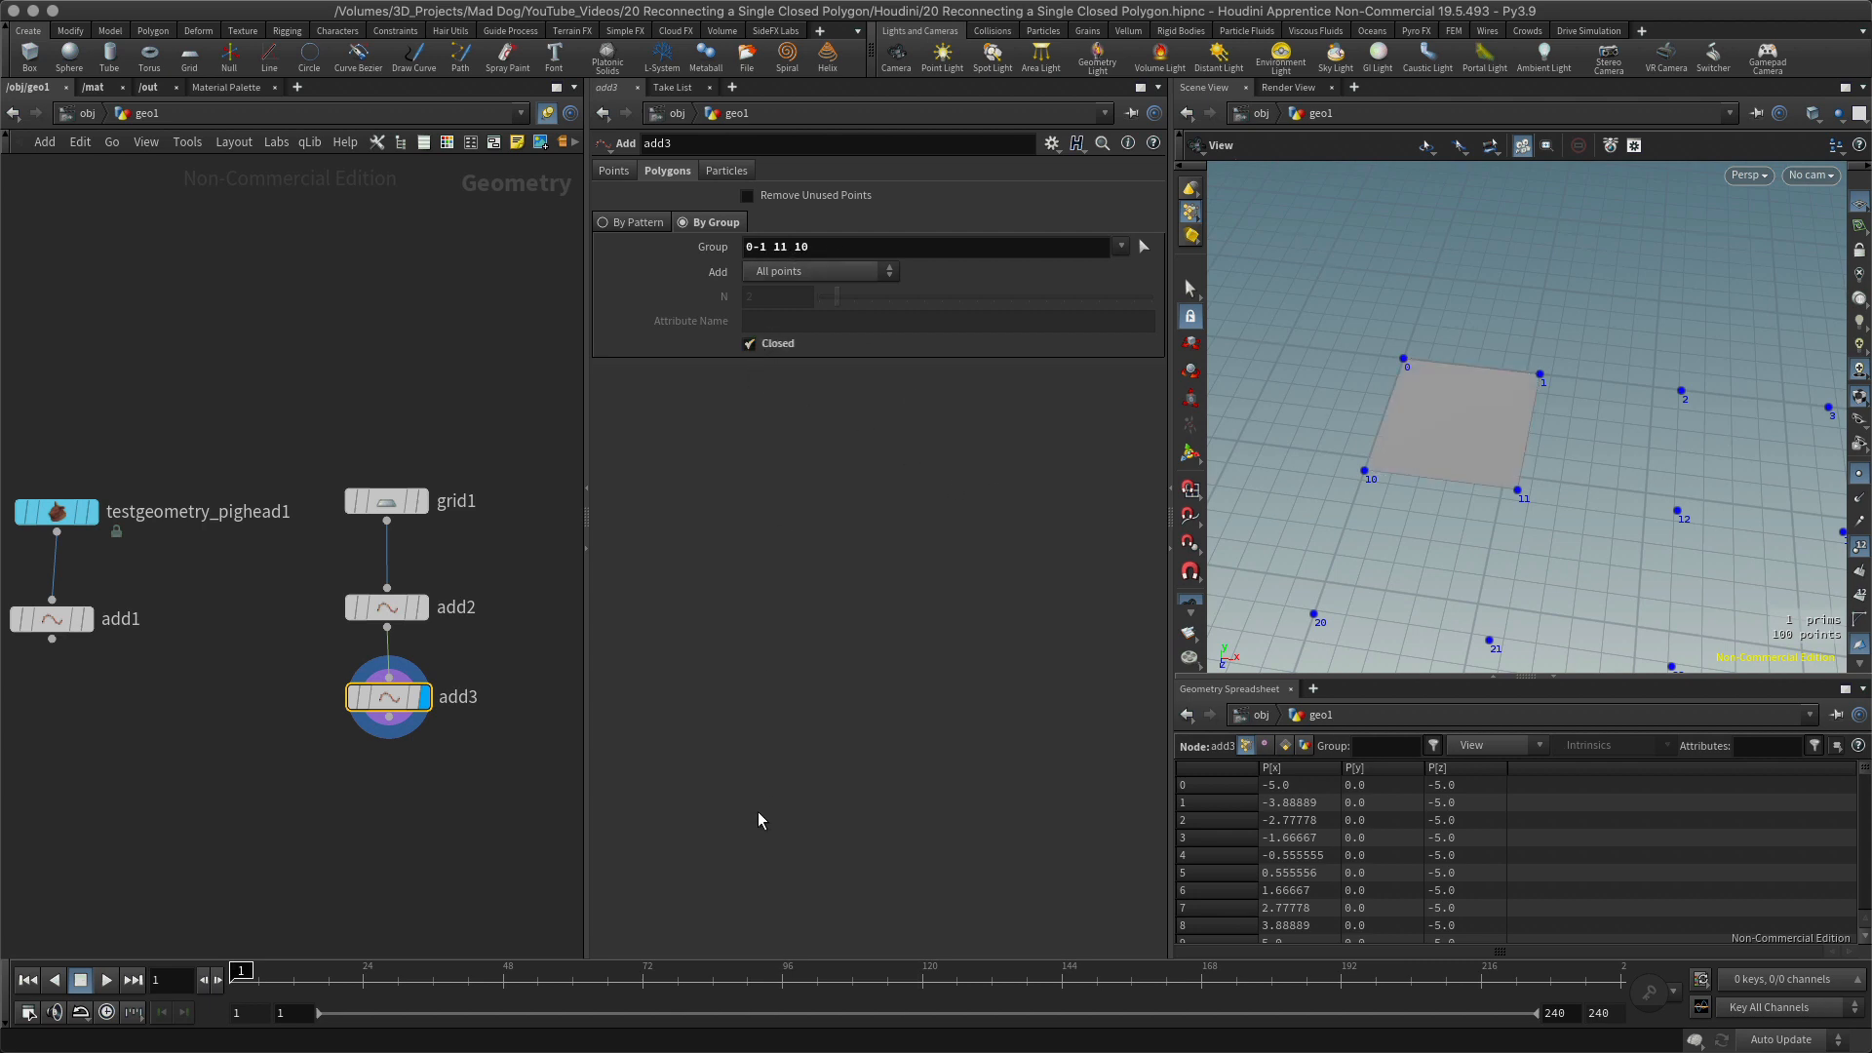